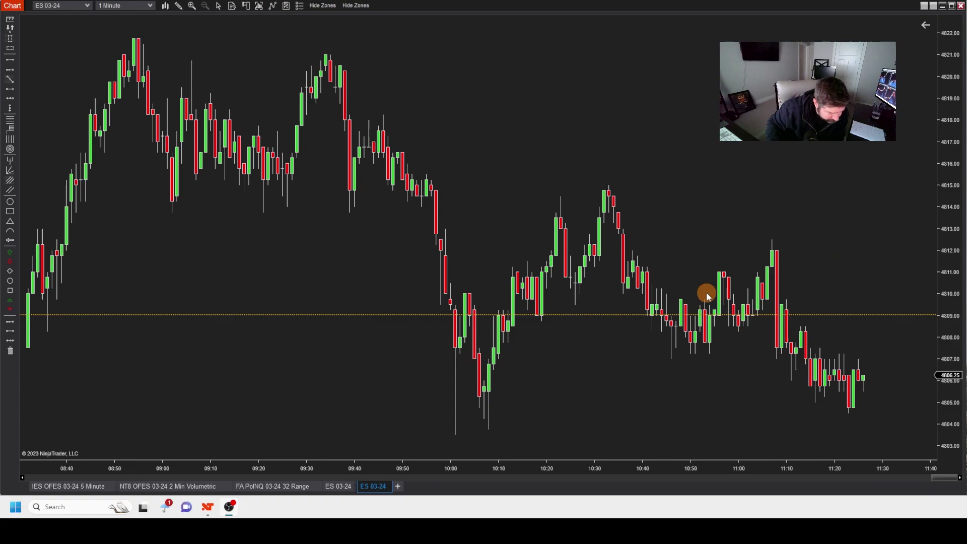
Widen the ES 03-24 1-minute candle spacing so the chart begins near 08:50.
{"action": "left_click_drag", "start_coordinate": [728, 467], "coordinate": [716, 462]}
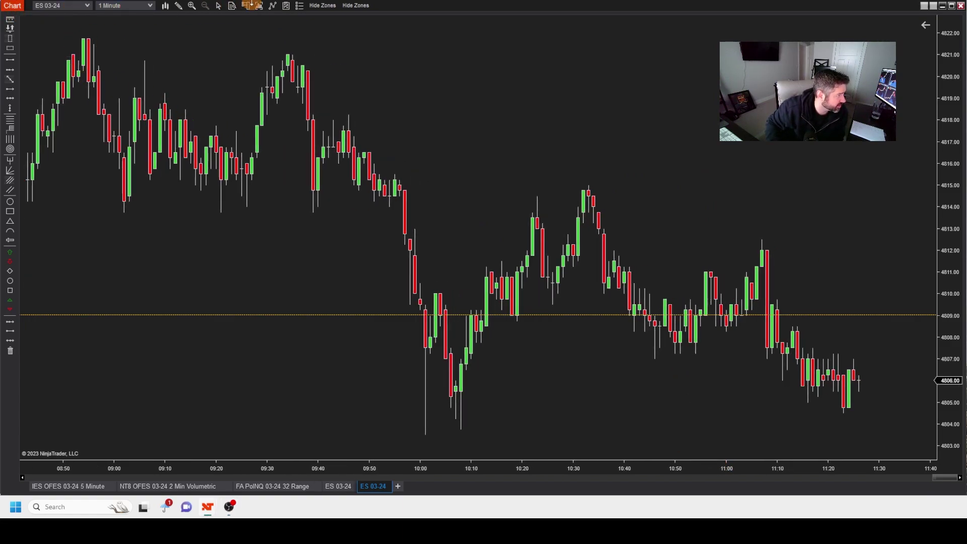
Add an EMA indicator with period 5 to the ES 03-24 1-minute chart.
{"action": "left_click", "coordinate": [273, 7]}
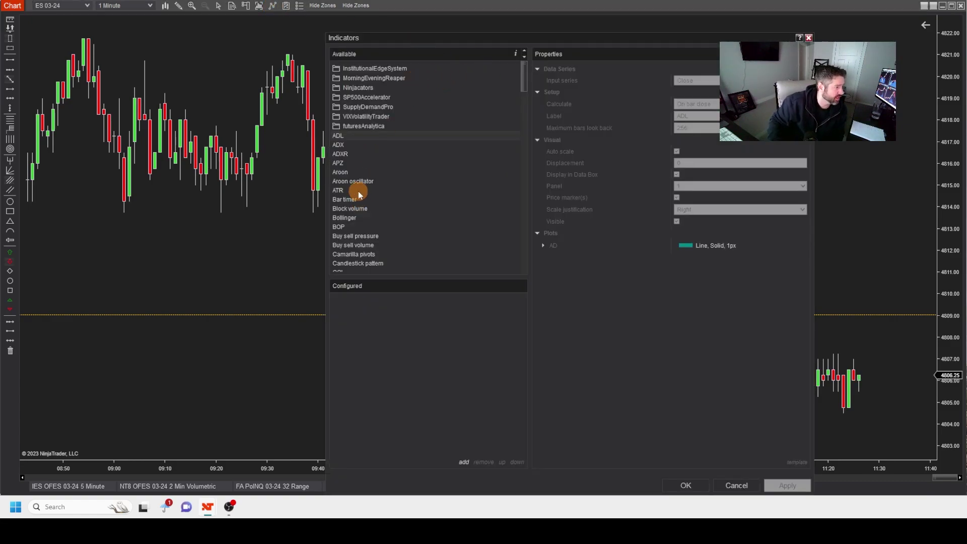
{"action": "scroll", "coordinate": [359, 192], "scroll_direction": "down", "scroll_amount": 3}
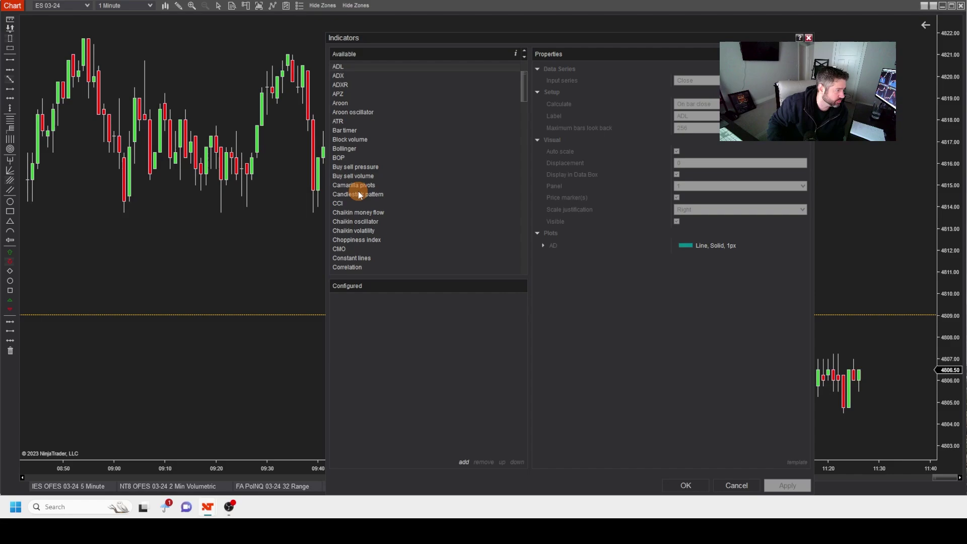
{"action": "scroll", "coordinate": [359, 194], "scroll_direction": "down", "scroll_amount": 4}
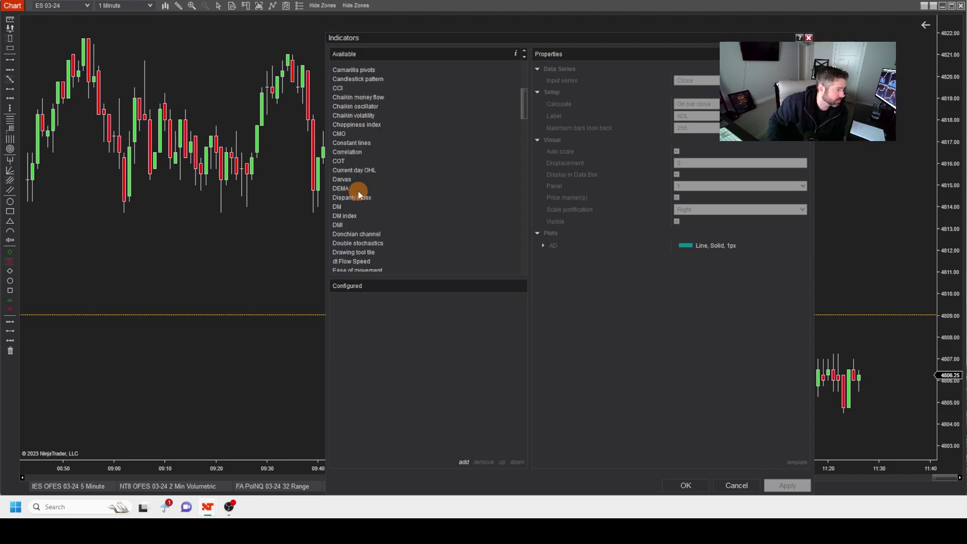
{"action": "scroll", "coordinate": [359, 195], "scroll_direction": "down", "scroll_amount": 1}
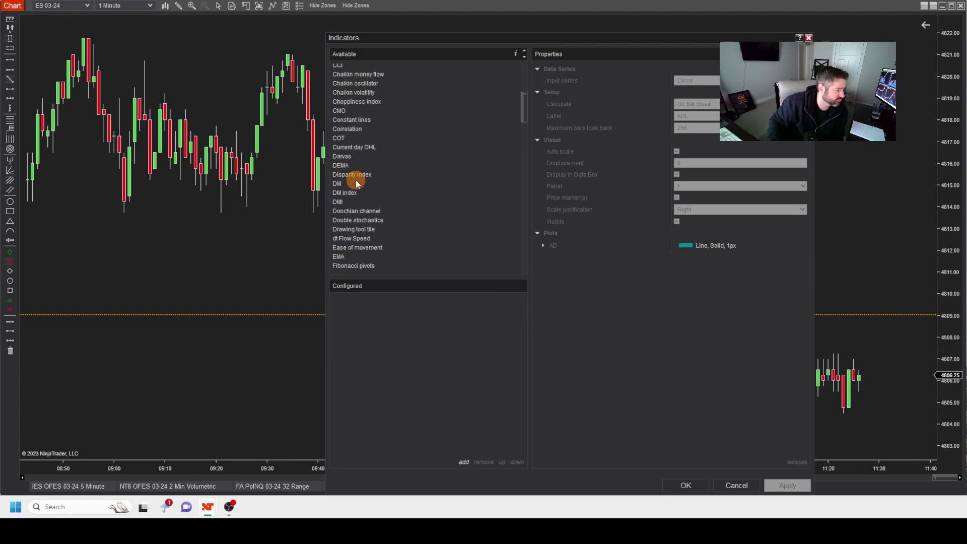
{"action": "scroll", "coordinate": [355, 180], "scroll_direction": "down", "scroll_amount": 1}
{"action": "left_click", "coordinate": [338, 234]}
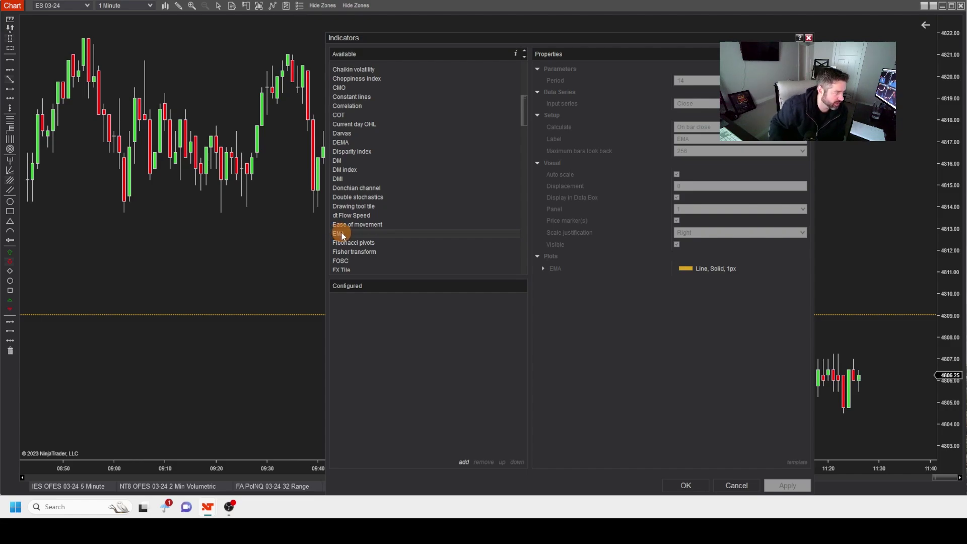
{"action": "left_click", "coordinate": [462, 461]}
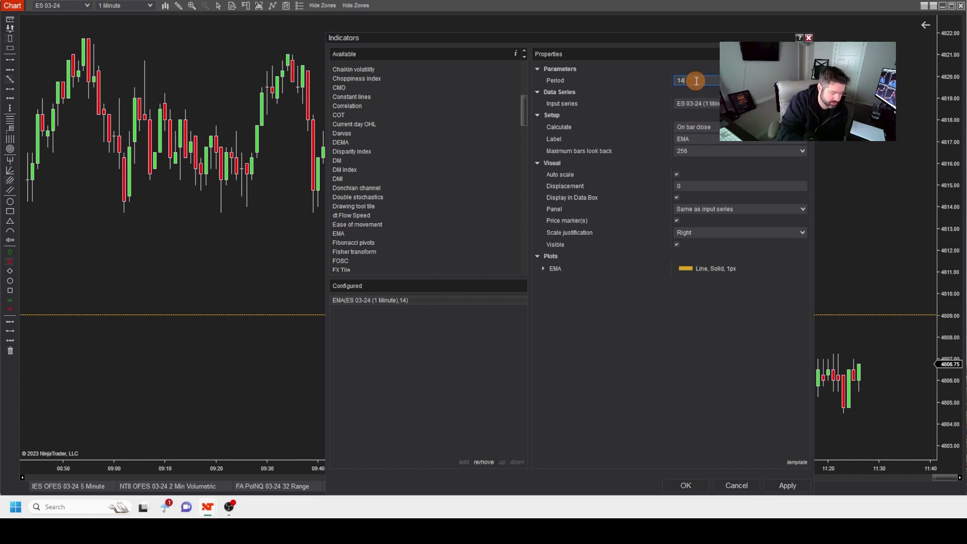
{"action": "key", "text": "BackSpace"}
{"action": "key", "text": "BackSpace"}
{"action": "type", "text": "5"}
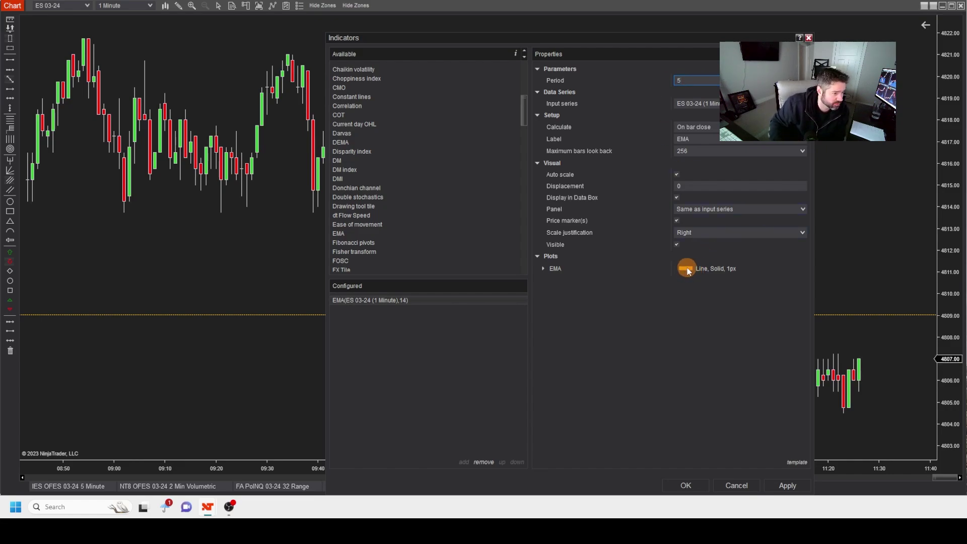
{"action": "left_click", "coordinate": [788, 485]}
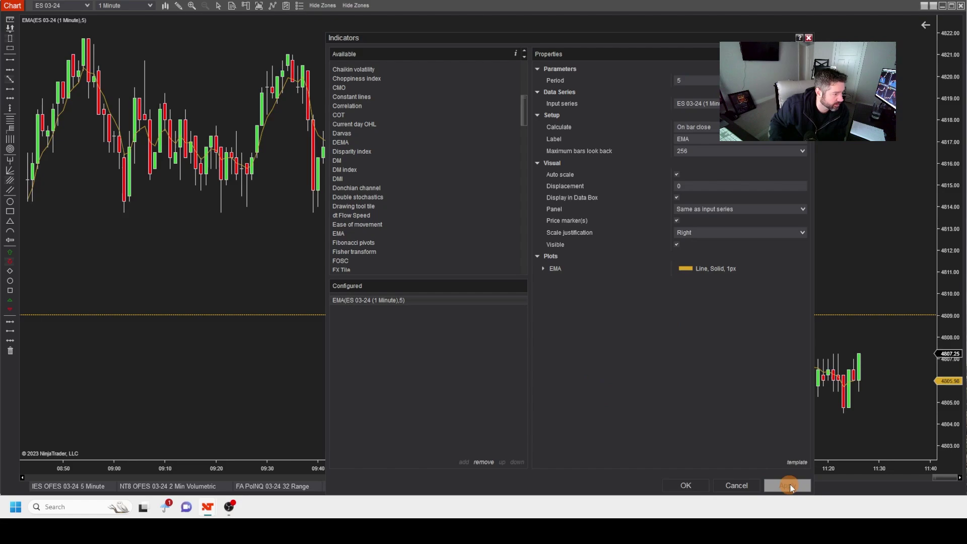
Give the 5-period EMA a 2 px line width and On each tick calculation.
{"action": "left_click", "coordinate": [686, 484]}
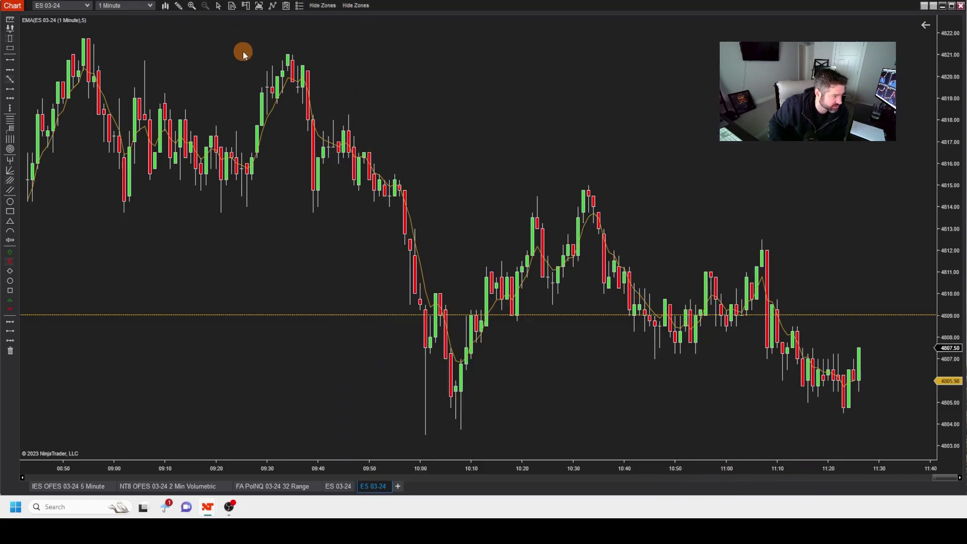
{"action": "left_click", "coordinate": [273, 7]}
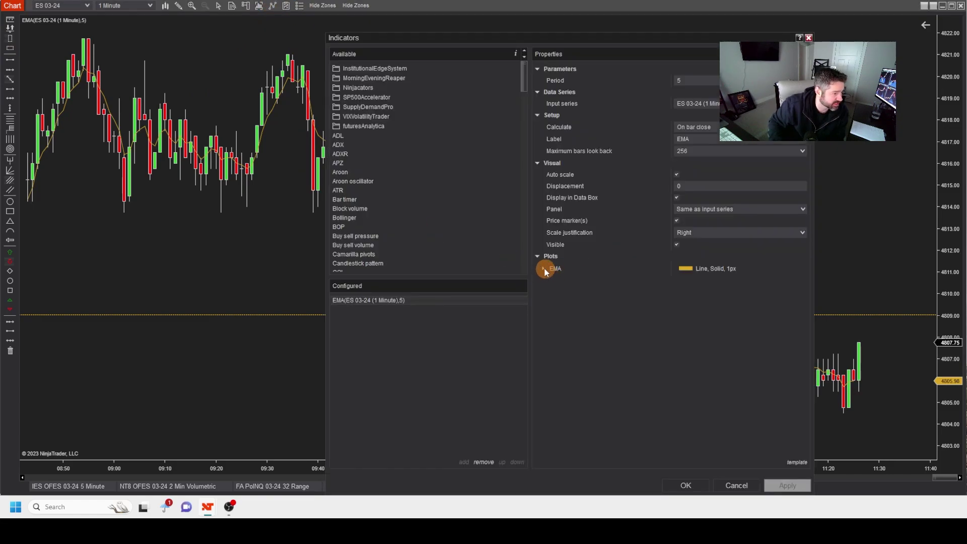
{"action": "left_click", "coordinate": [544, 270]}
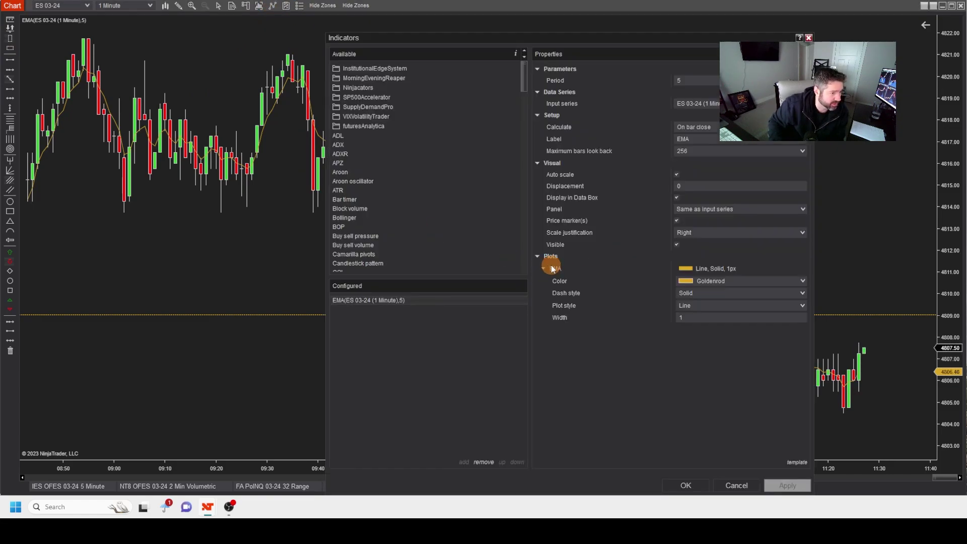
{"action": "left_click", "coordinate": [777, 285]}
{"action": "left_click", "coordinate": [751, 283]}
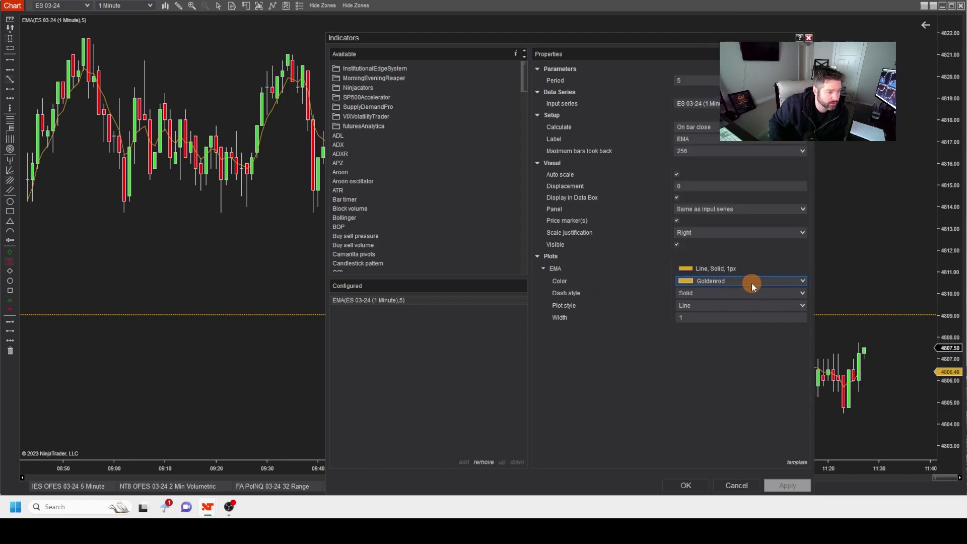
{"action": "left_click", "coordinate": [696, 317]}
{"action": "type", "text": "2"}
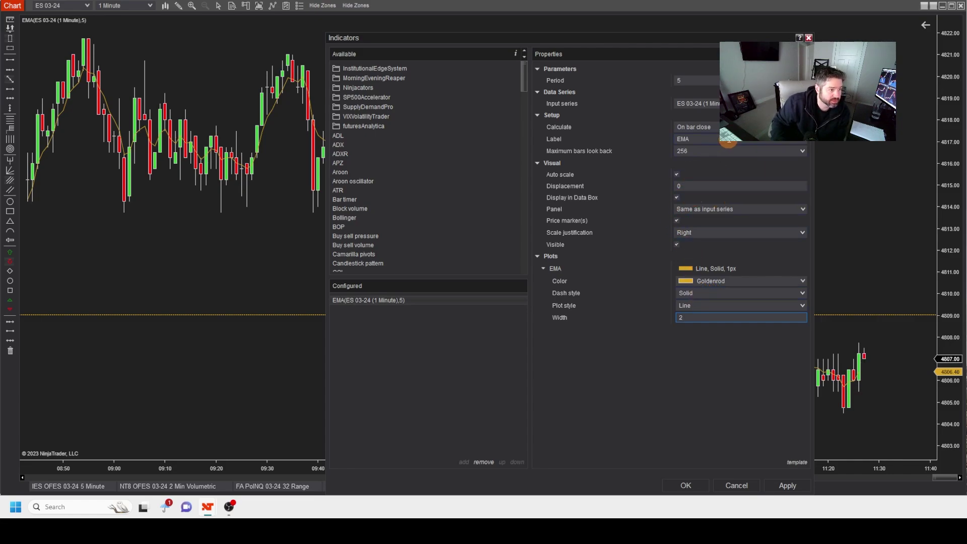
{"action": "left_click", "coordinate": [698, 127]}
{"action": "left_click", "coordinate": [700, 146]}
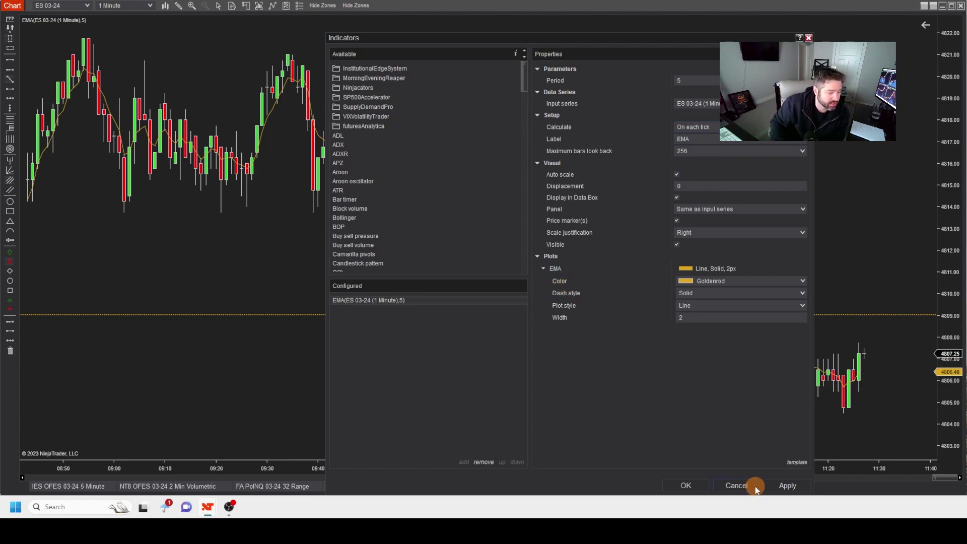
{"action": "left_click", "coordinate": [785, 486]}
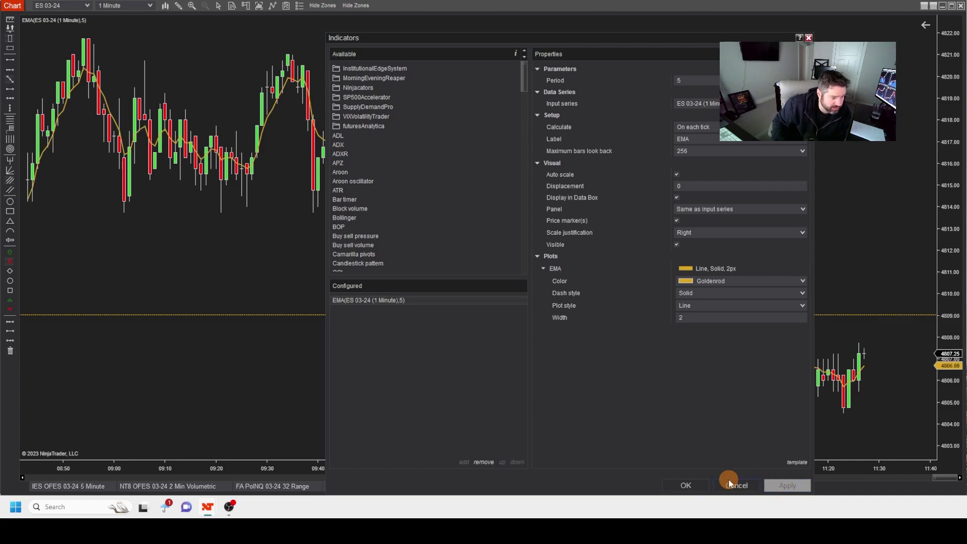
{"action": "left_click", "coordinate": [686, 484]}
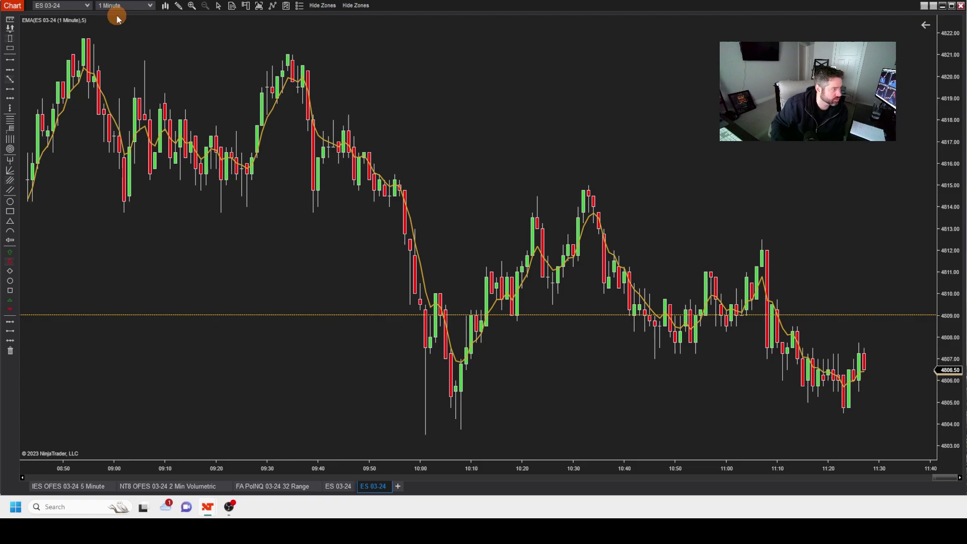
Change the EMA period from 5 to 10 and apply it to the chart.
{"action": "left_click", "coordinate": [272, 7]}
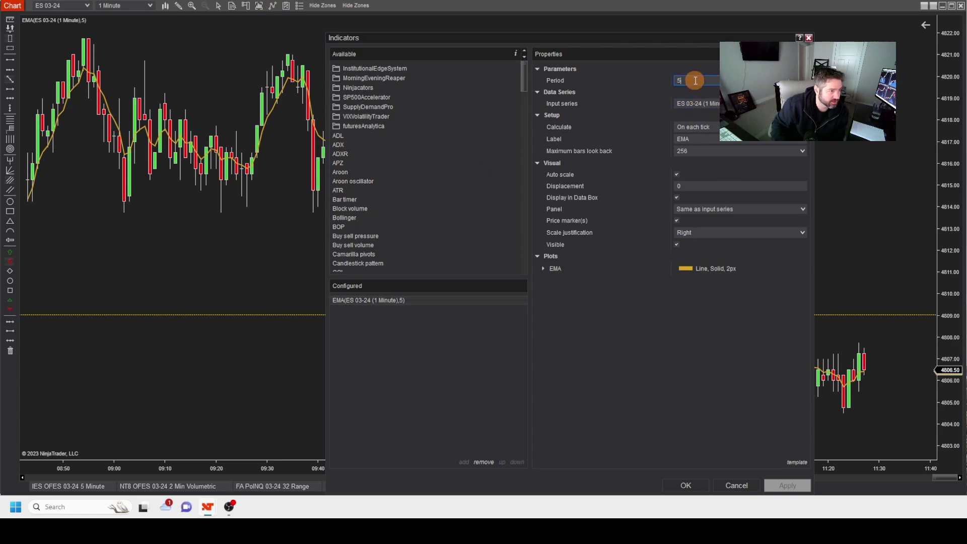
{"action": "key", "text": "BackSpace"}
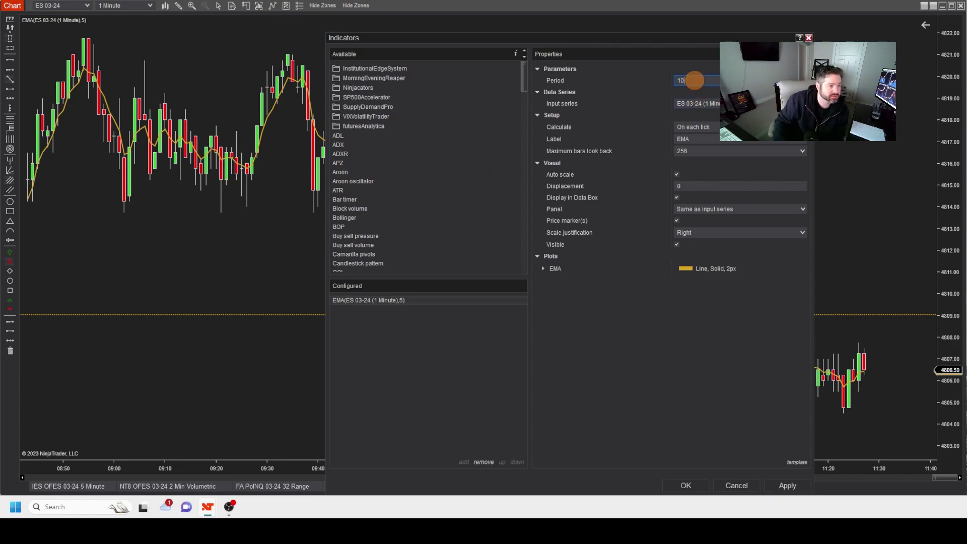
{"action": "left_click", "coordinate": [788, 484]}
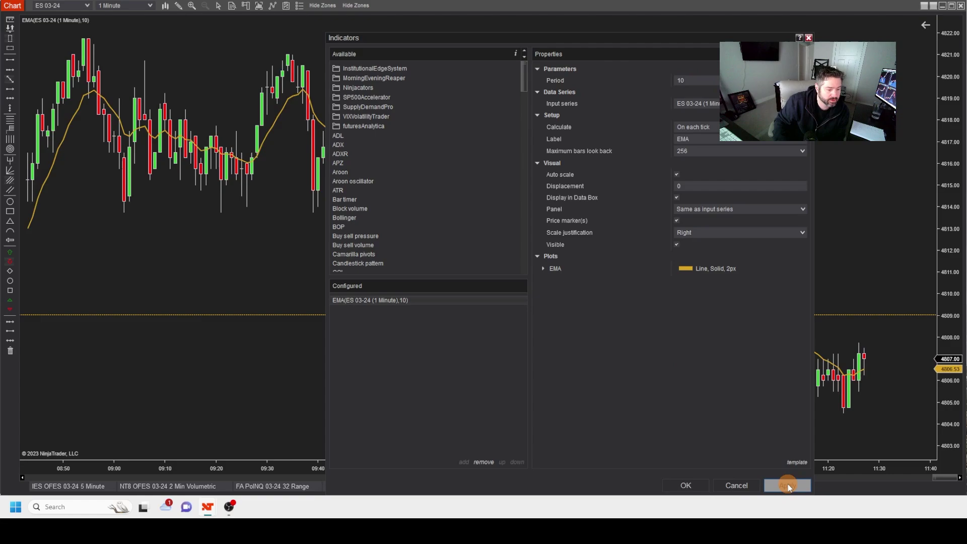
{"action": "left_click", "coordinate": [686, 484]}
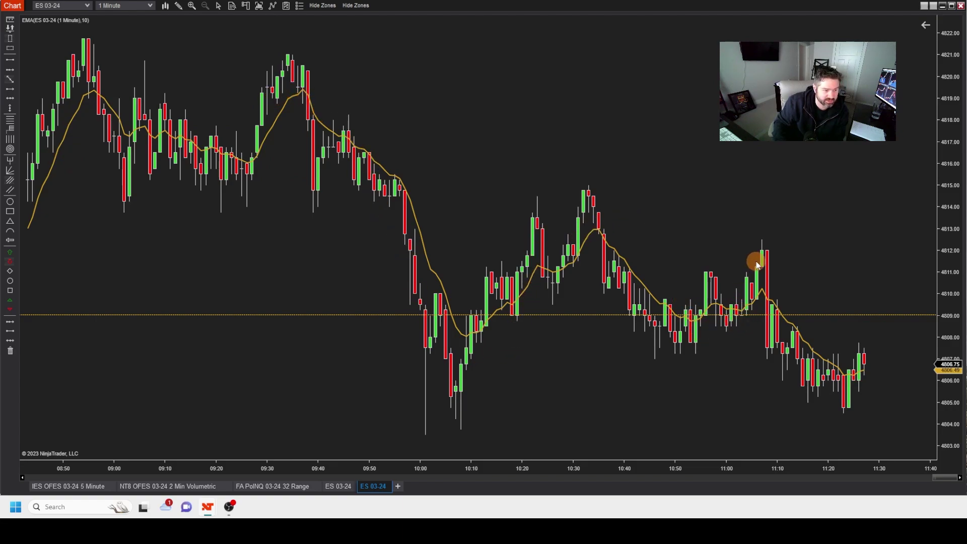
Raise the EMA period from 10 to 20, apply it and close the settings.
{"action": "left_click", "coordinate": [273, 6]}
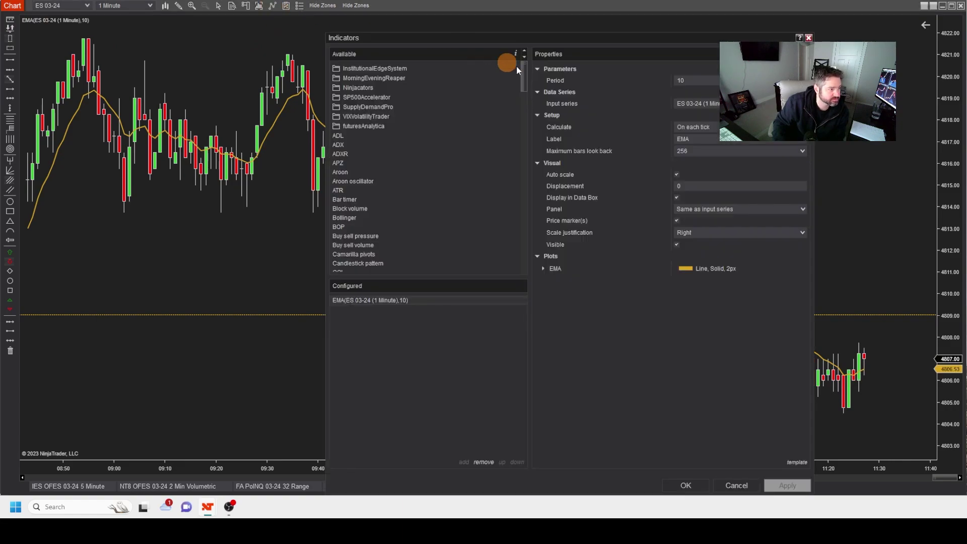
{"action": "double_click", "coordinate": [690, 82]}
{"action": "key", "text": "BackSpace"}
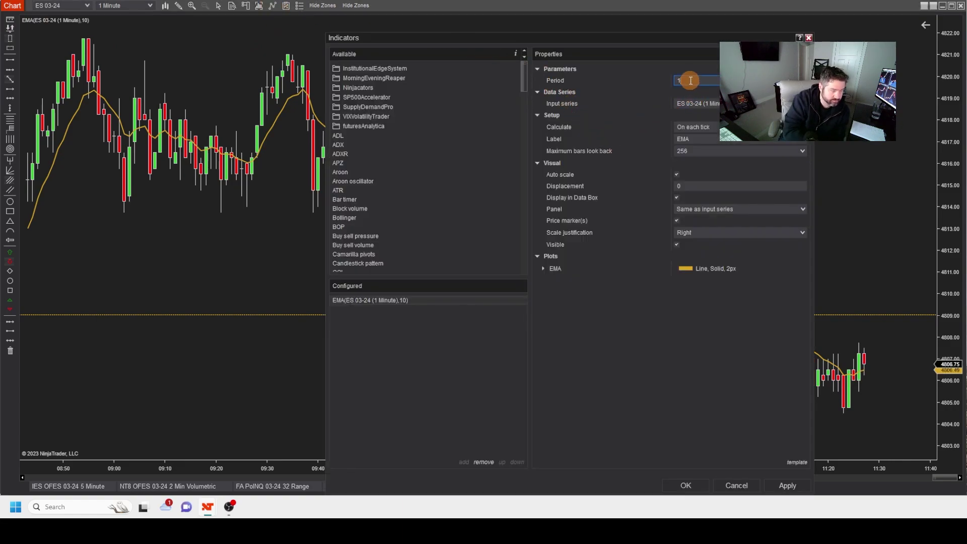
{"action": "type", "text": "20"}
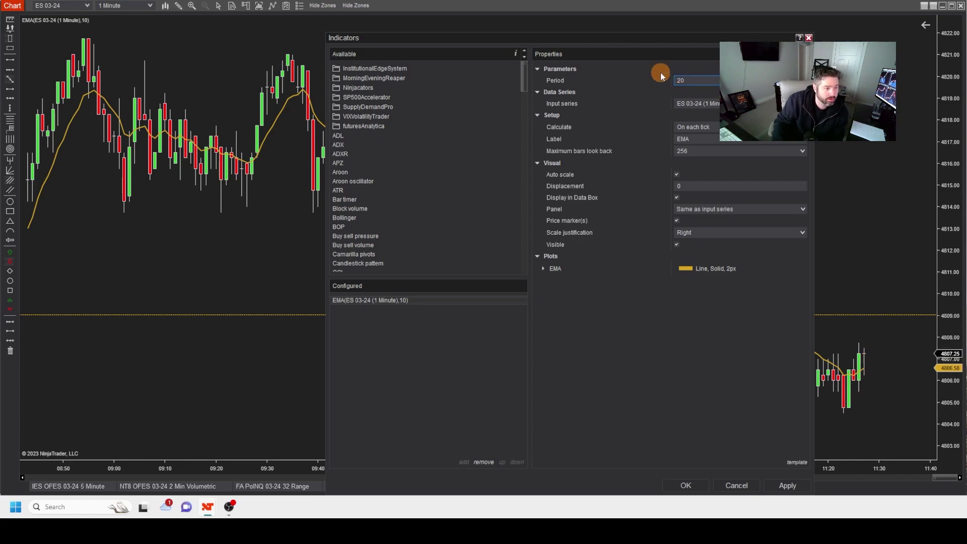
{"action": "left_click", "coordinate": [781, 483]}
{"action": "left_click", "coordinate": [686, 485]}
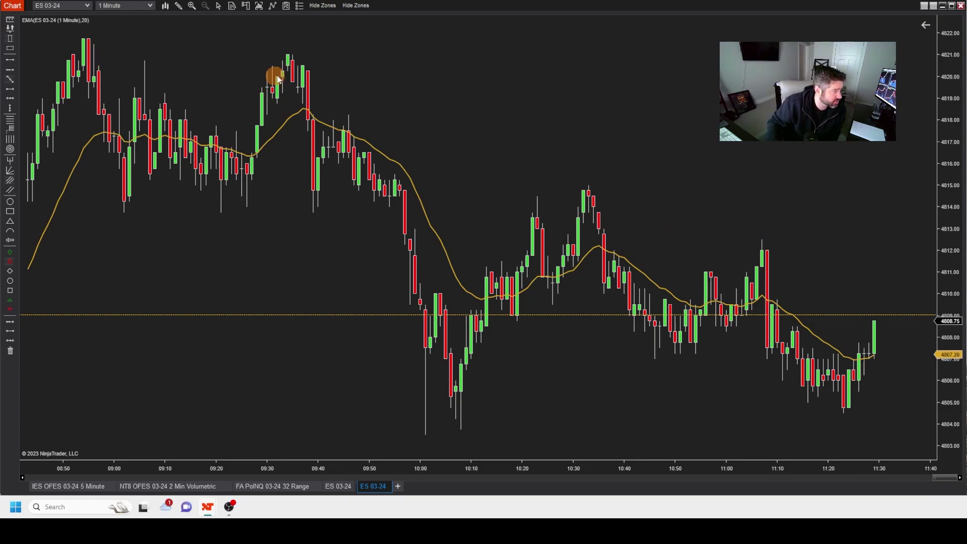
Add a second EMA (default period 14) to the chart and change its period to 9.
{"action": "left_click", "coordinate": [273, 6]}
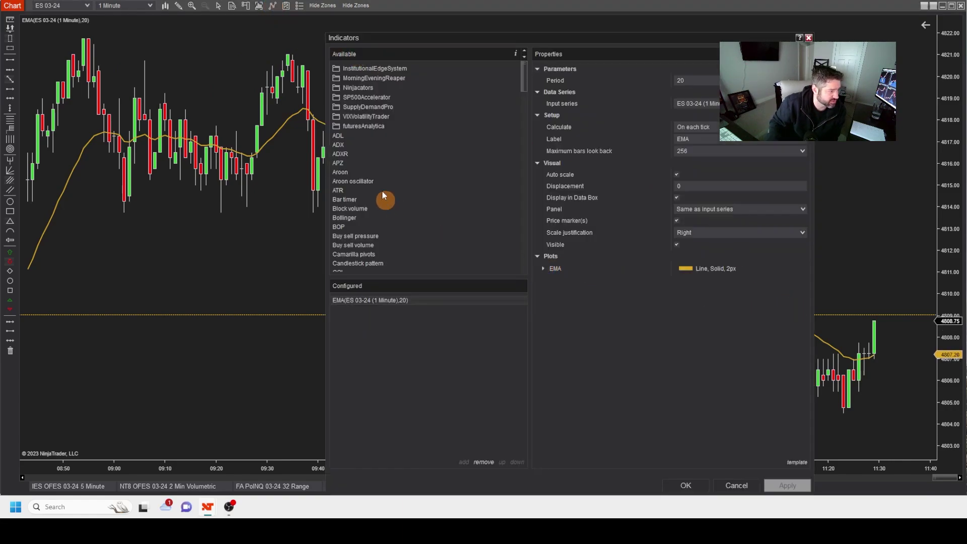
{"action": "scroll", "coordinate": [350, 217], "scroll_direction": "down", "scroll_amount": 3}
{"action": "scroll", "coordinate": [350, 219], "scroll_direction": "down", "scroll_amount": 3}
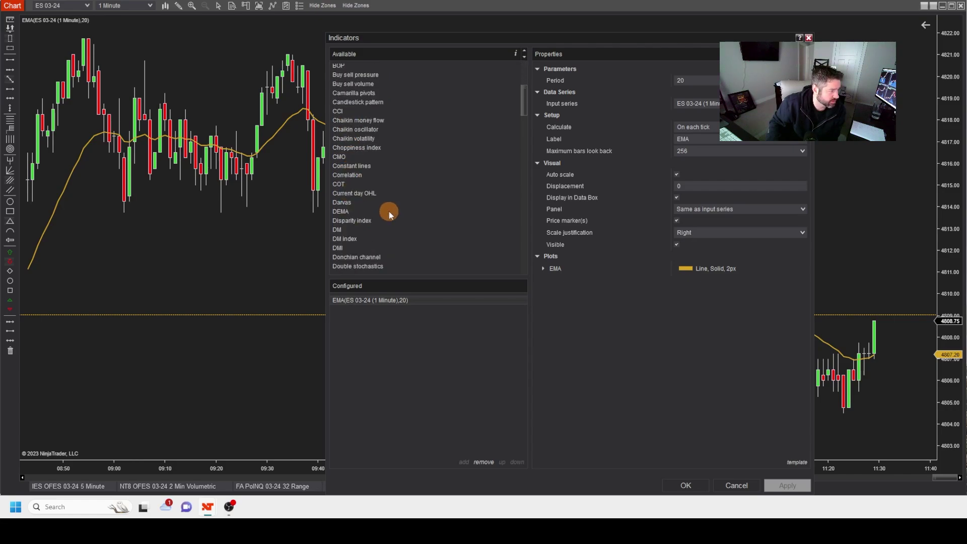
{"action": "scroll", "coordinate": [394, 196], "scroll_direction": "down", "scroll_amount": 2}
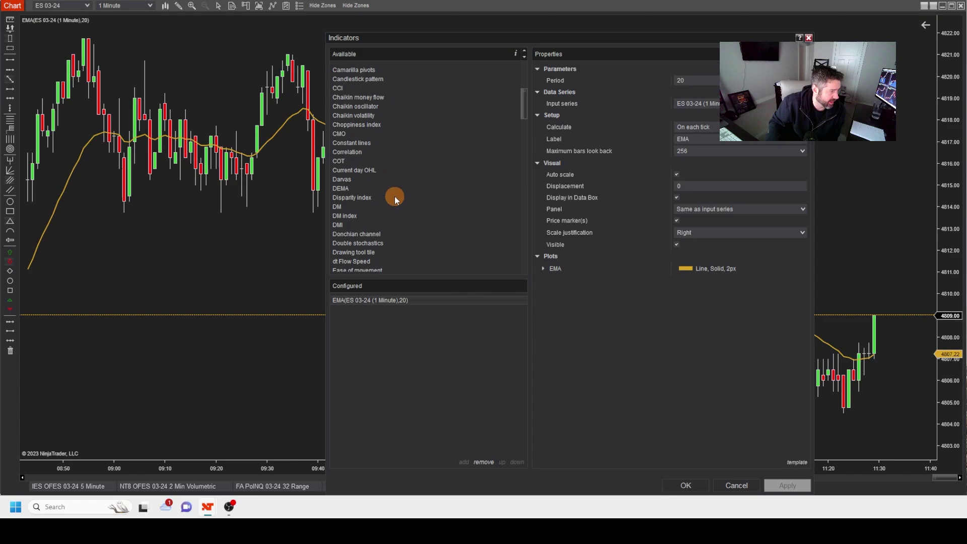
{"action": "left_click", "coordinate": [336, 256]}
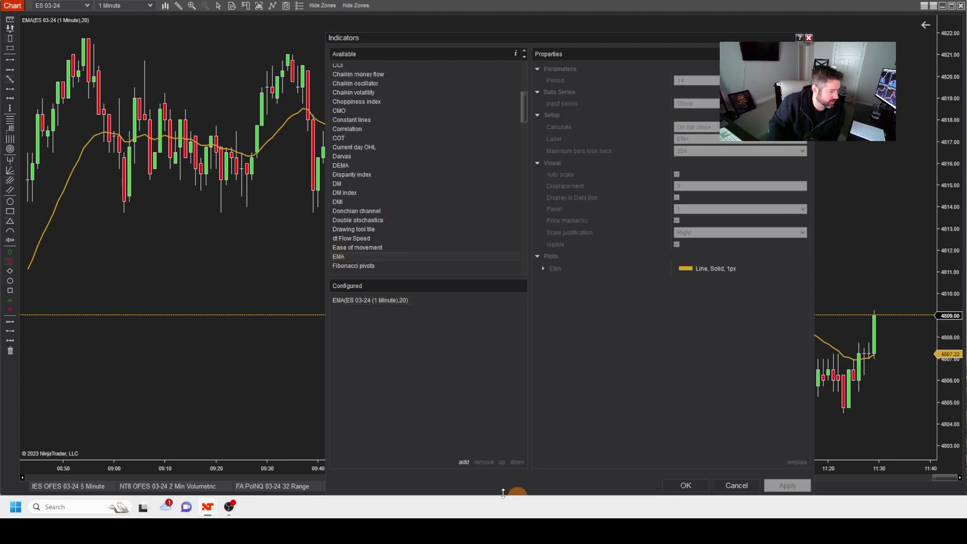
{"action": "left_click", "coordinate": [464, 462]}
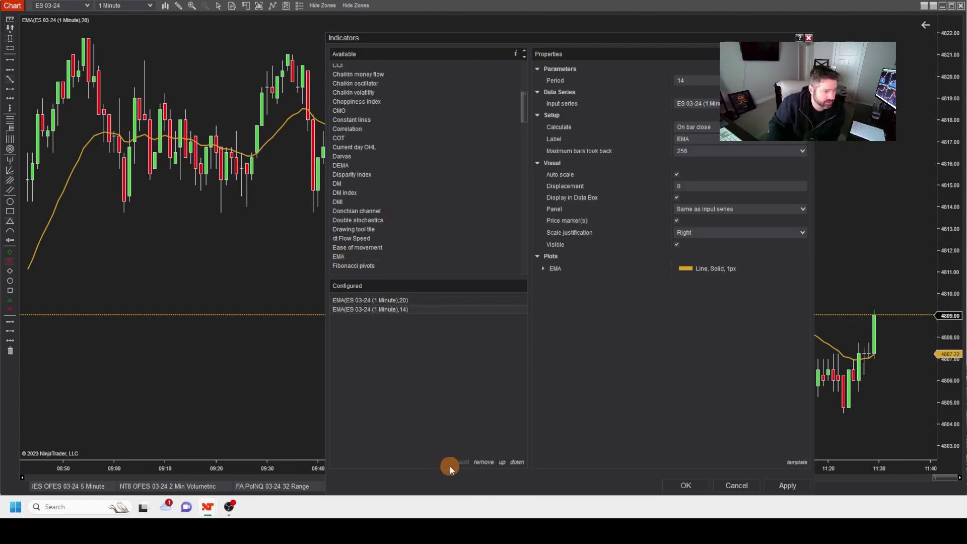
{"action": "left_click", "coordinate": [788, 486]}
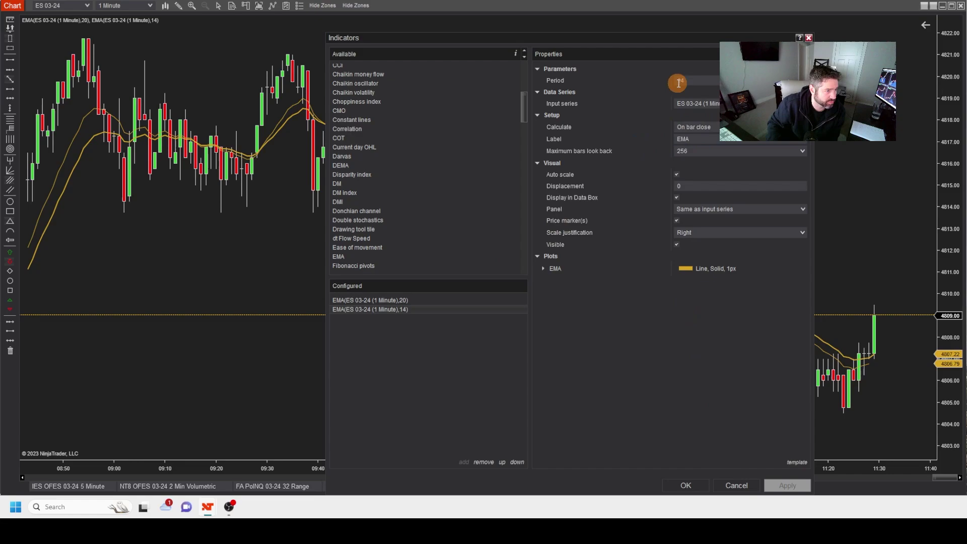
{"action": "key", "text": "BackSpace"}
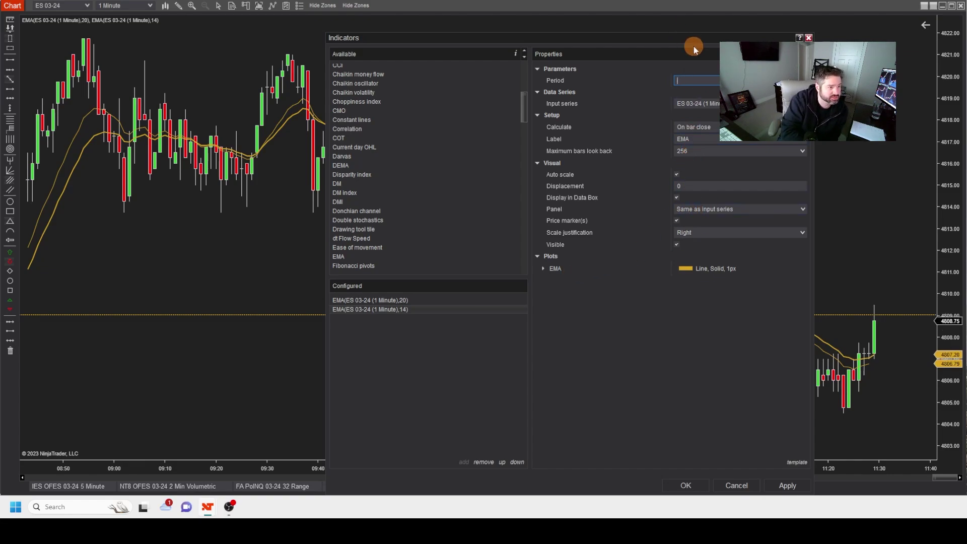
{"action": "type", "text": "9"}
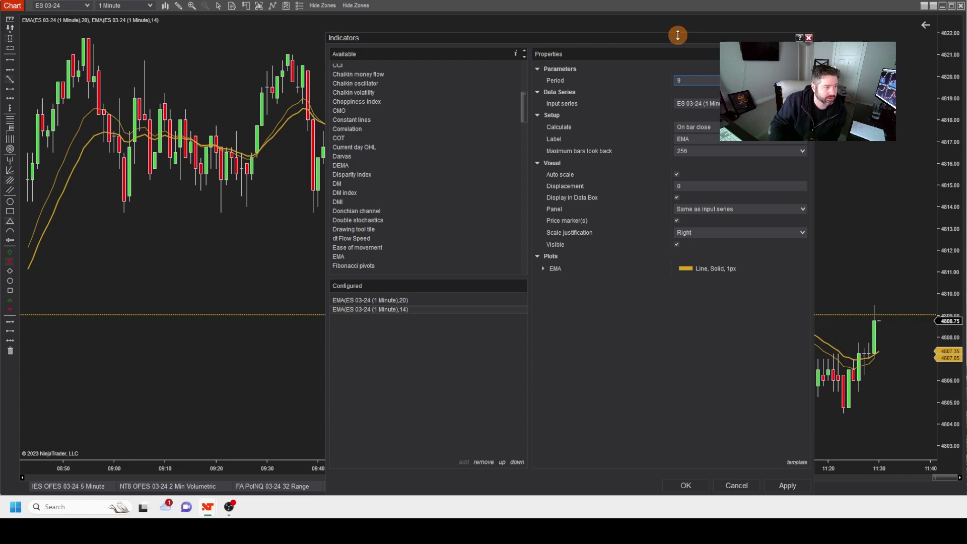
Style the 9-period EMA as a 2 px RoyalBlue line and apply it.
{"action": "left_click", "coordinate": [545, 269]}
{"action": "left_click", "coordinate": [803, 282]}
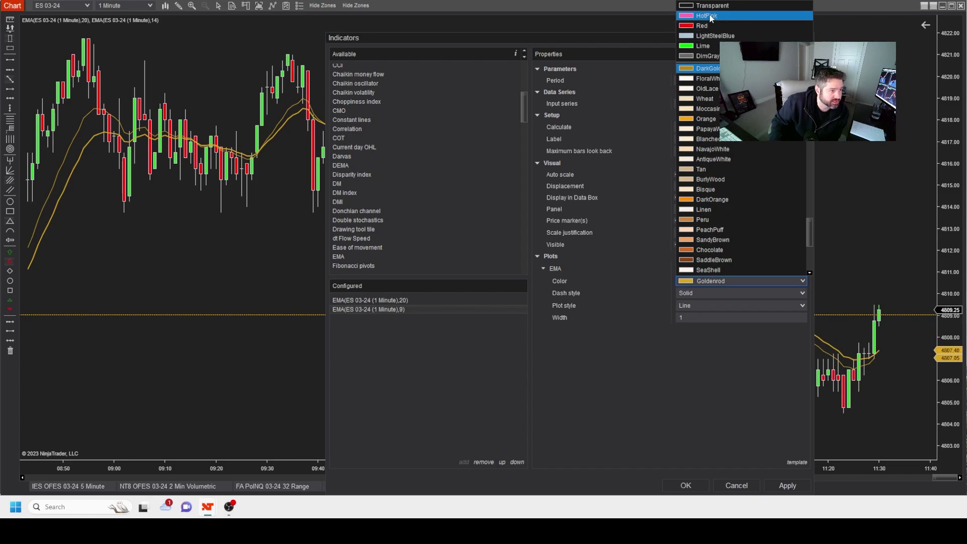
{"action": "scroll", "coordinate": [715, 126], "scroll_direction": "down", "scroll_amount": 6}
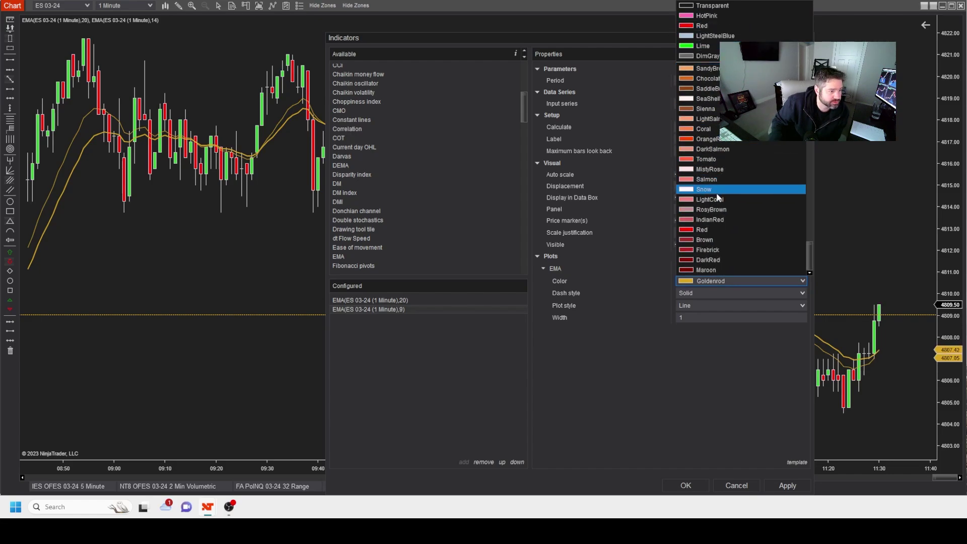
{"action": "scroll", "coordinate": [719, 195], "scroll_direction": "up", "scroll_amount": 5}
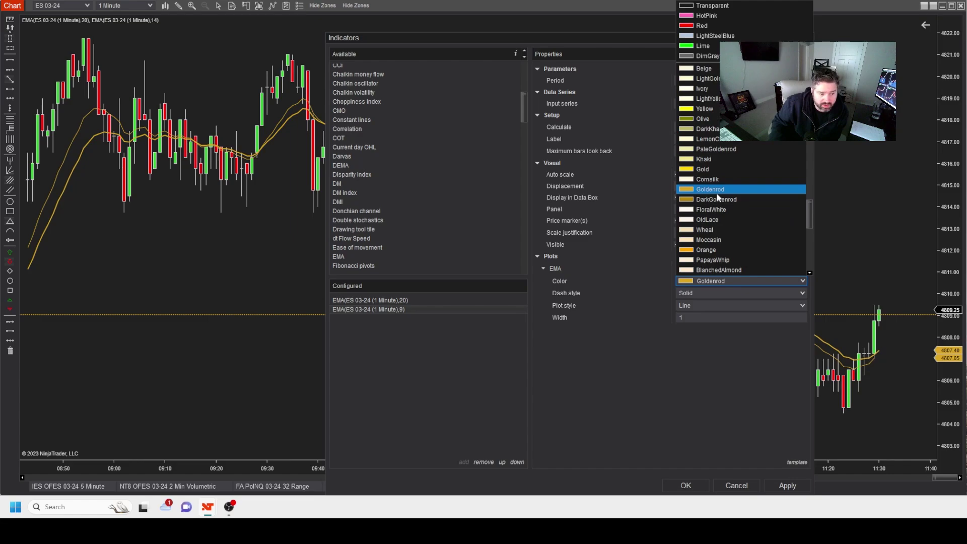
{"action": "scroll", "coordinate": [718, 196], "scroll_direction": "up", "scroll_amount": 6}
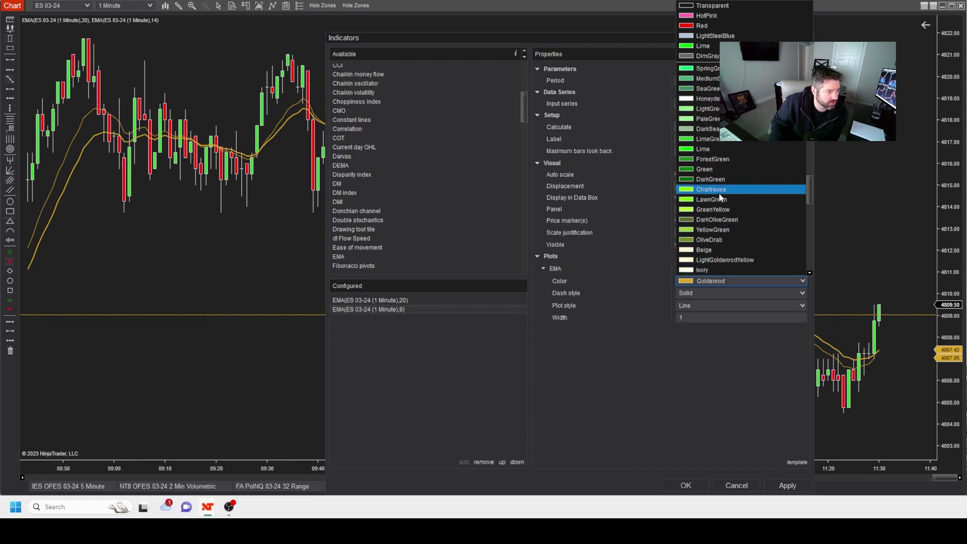
{"action": "scroll", "coordinate": [721, 197], "scroll_direction": "up", "scroll_amount": 4}
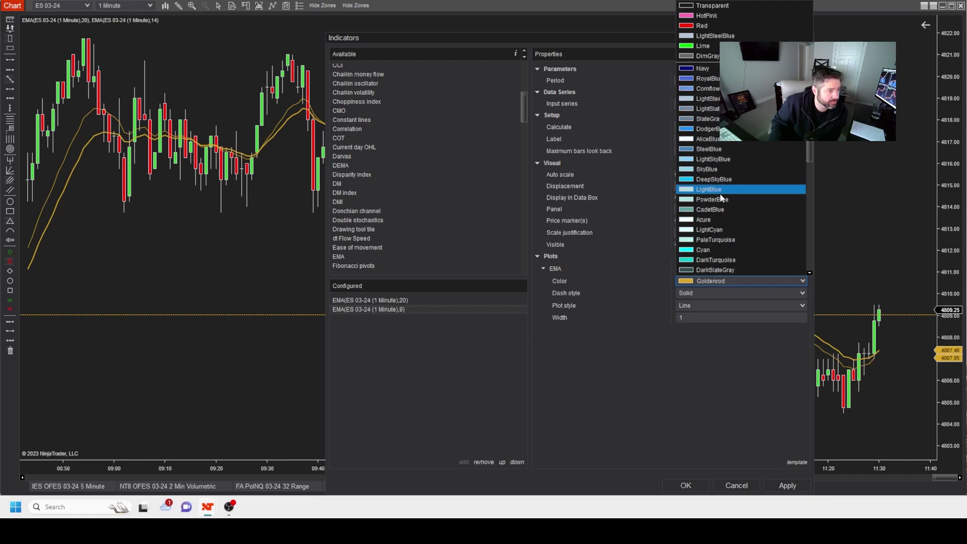
{"action": "left_click", "coordinate": [714, 69]}
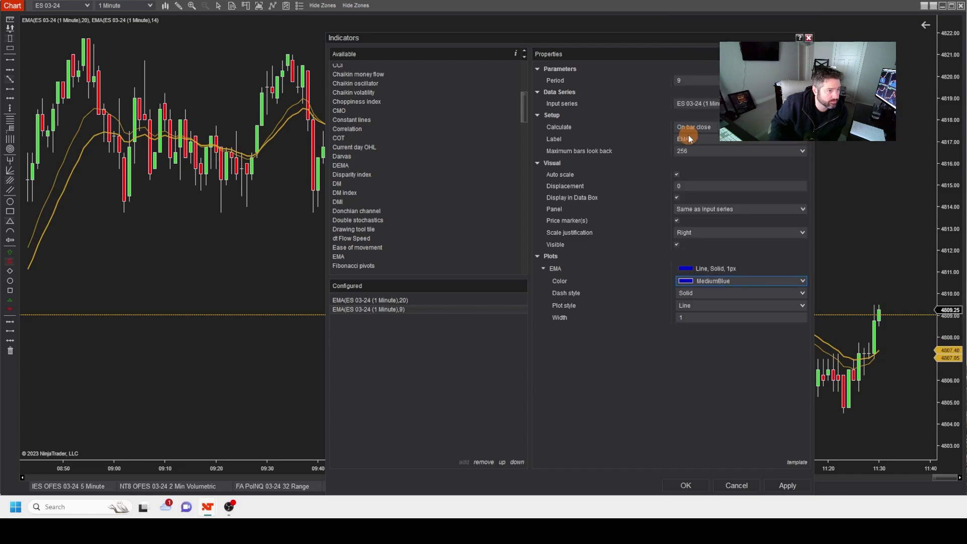
{"action": "left_click", "coordinate": [704, 316]}
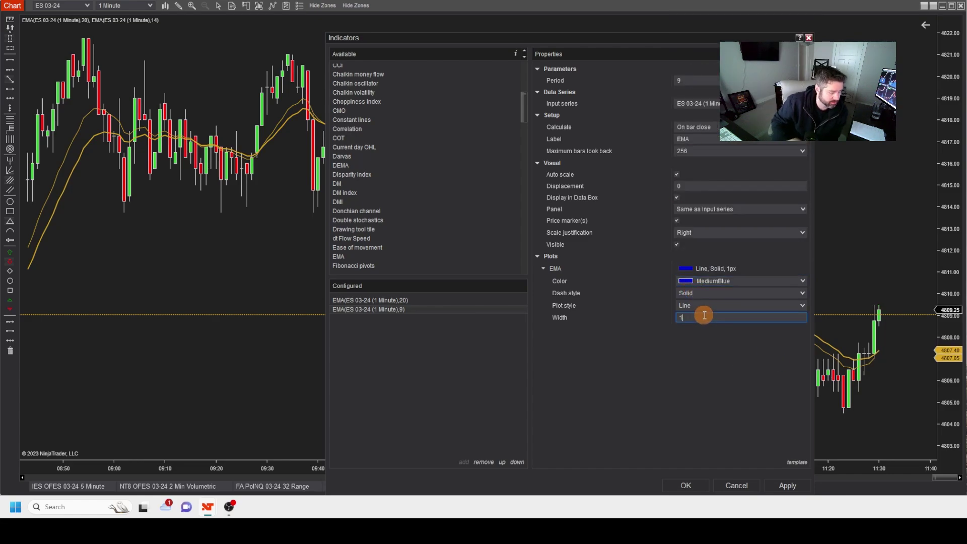
{"action": "type", "text": "2"}
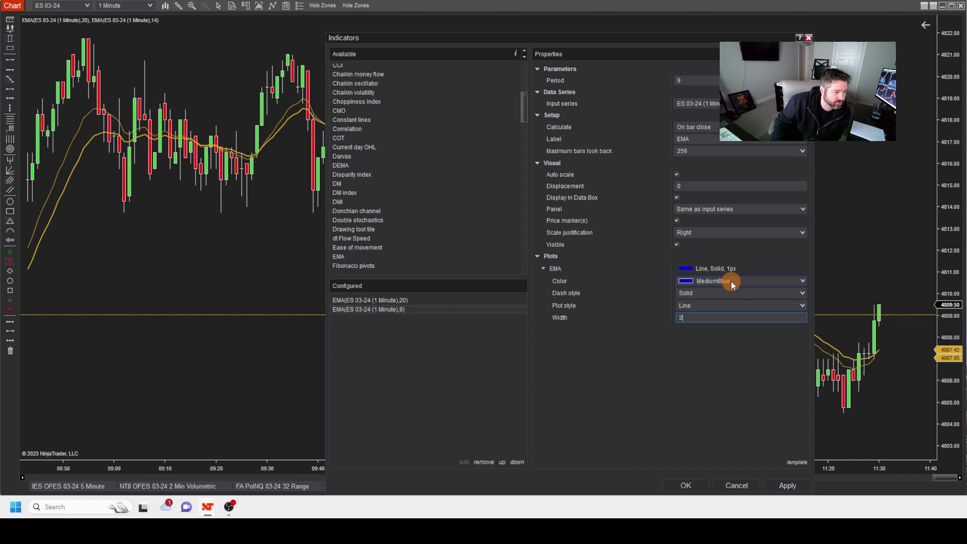
{"action": "left_click", "coordinate": [736, 282]}
{"action": "left_click", "coordinate": [702, 106]}
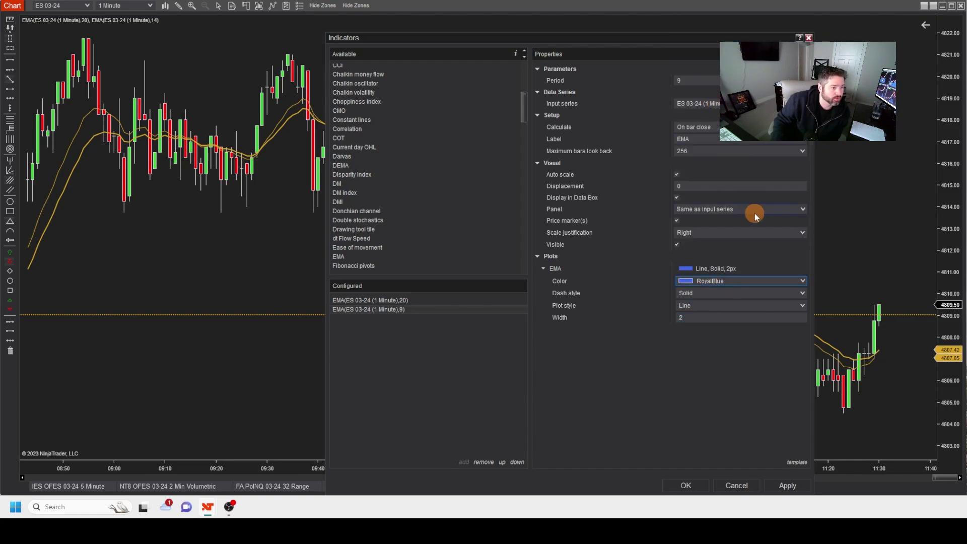
{"action": "left_click", "coordinate": [777, 480]}
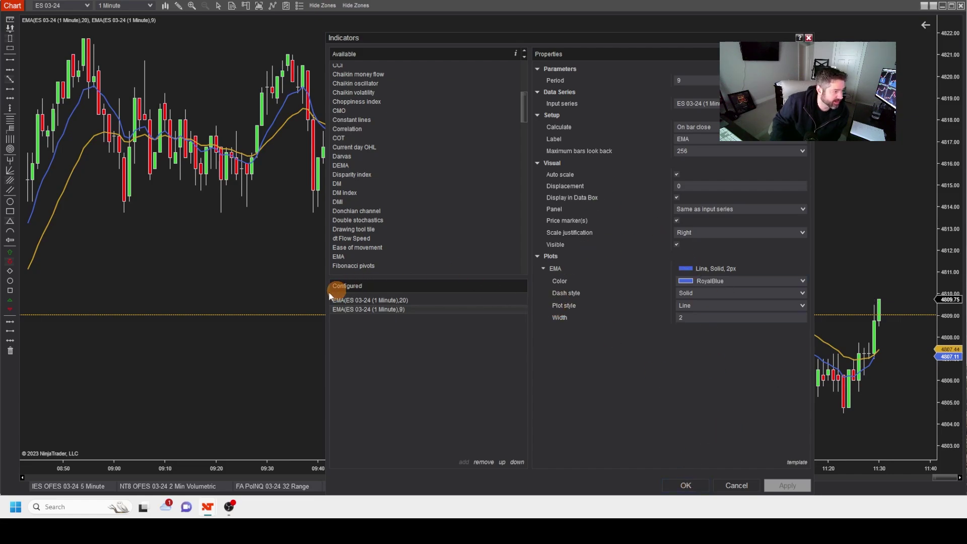
Change the 20-period EMA to period 21, calculating on each tick.
{"action": "left_click", "coordinate": [355, 302]}
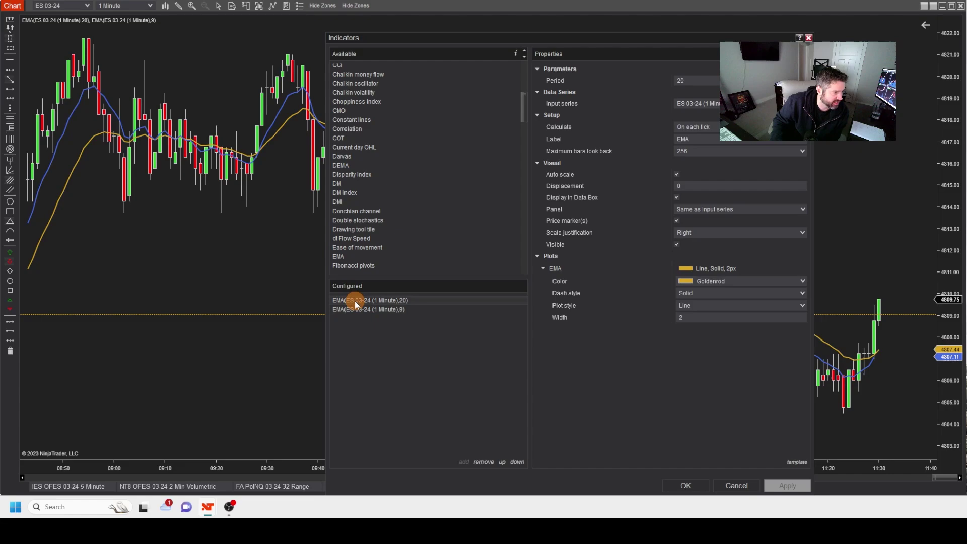
{"action": "left_click", "coordinate": [688, 85]}
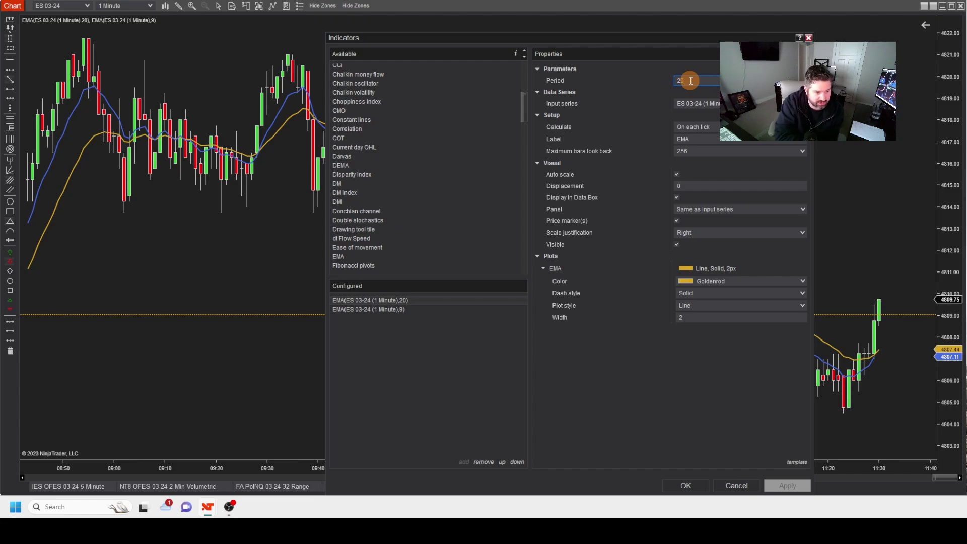
{"action": "key", "text": "BackSpace"}
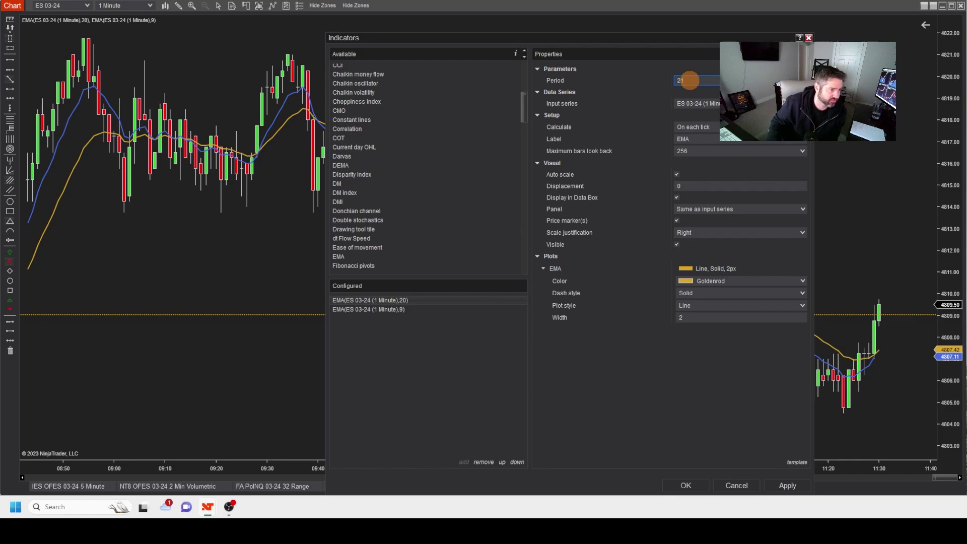
{"action": "type", "text": "1"}
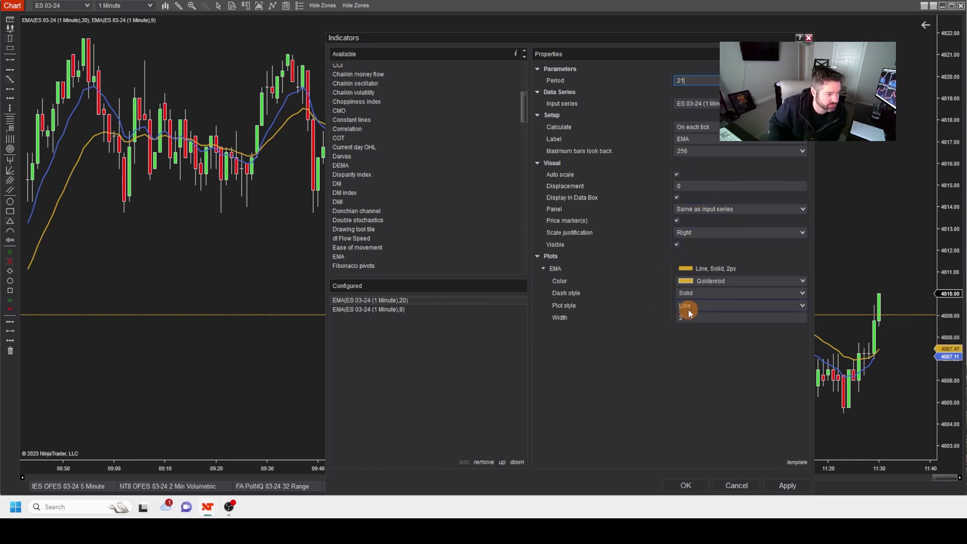
{"action": "left_click", "coordinate": [715, 131]}
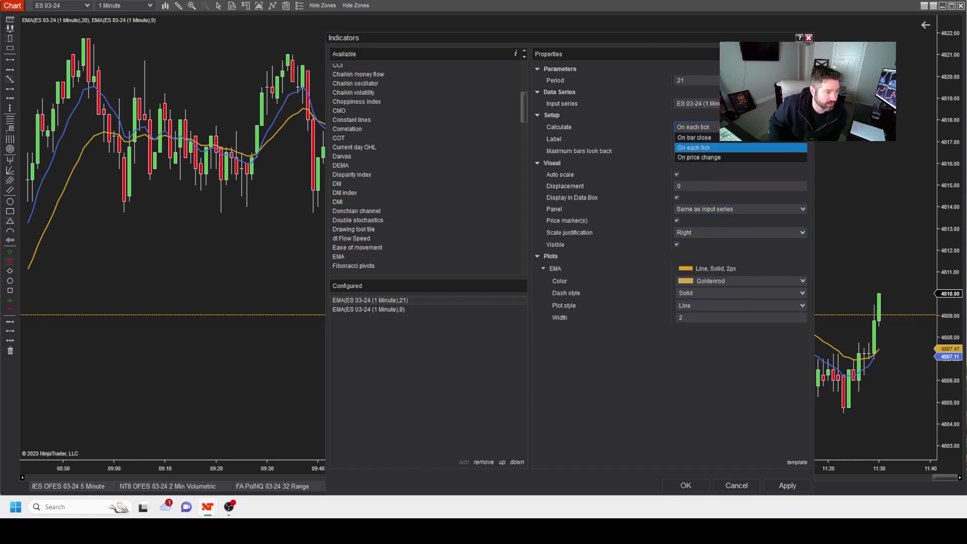
{"action": "left_click", "coordinate": [700, 147]}
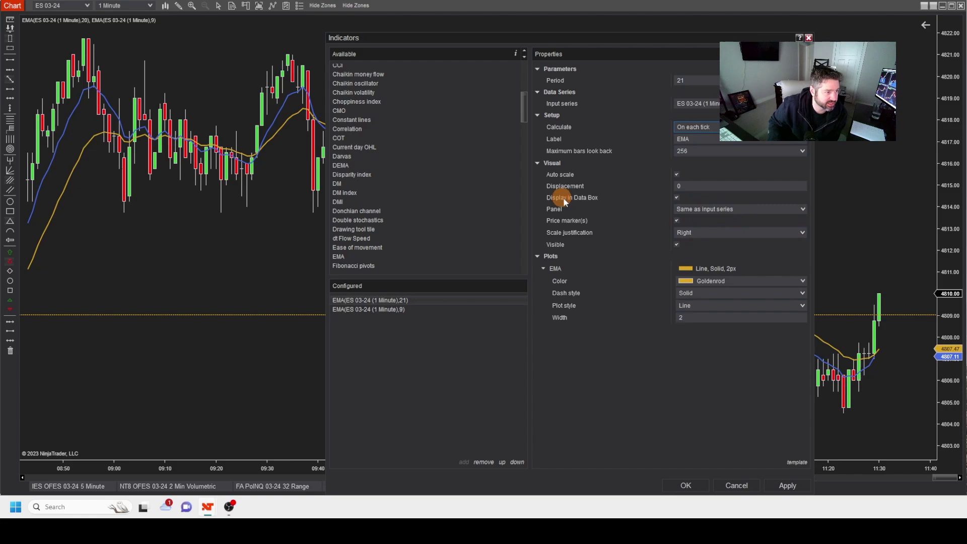
Set the 9 EMA to calculate On each tick, then apply and close the settings.
{"action": "left_click", "coordinate": [367, 310]}
{"action": "left_click", "coordinate": [715, 127]}
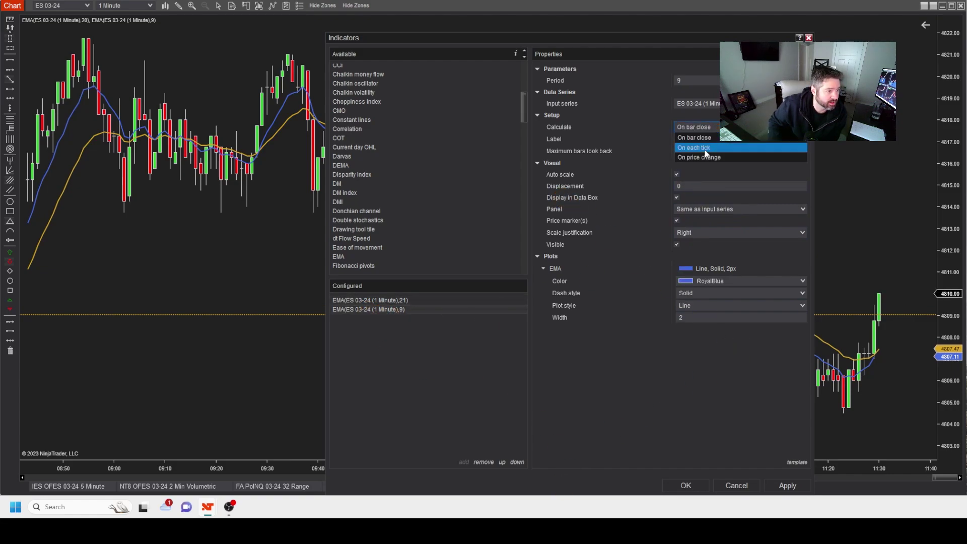
{"action": "left_click", "coordinate": [703, 146]}
{"action": "left_click", "coordinate": [788, 485]}
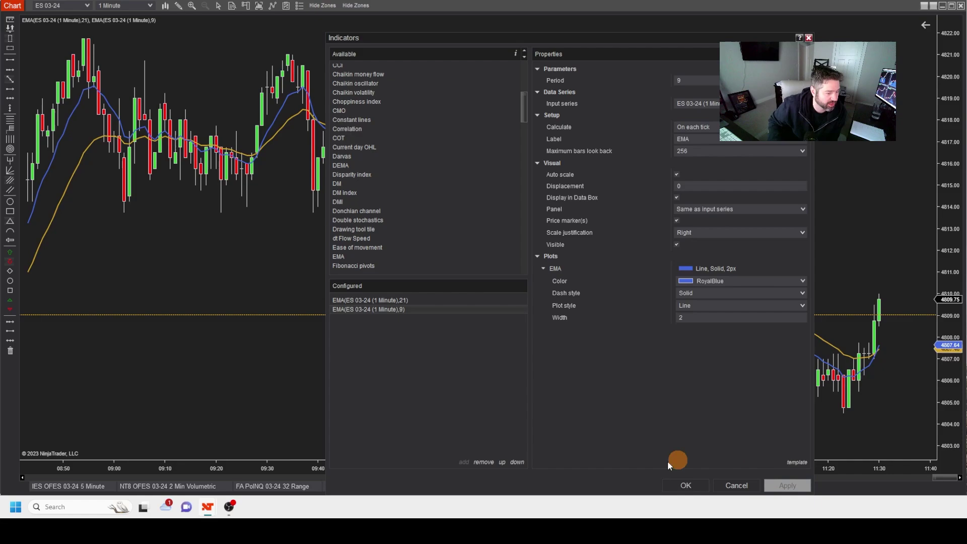
{"action": "left_click", "coordinate": [685, 486]}
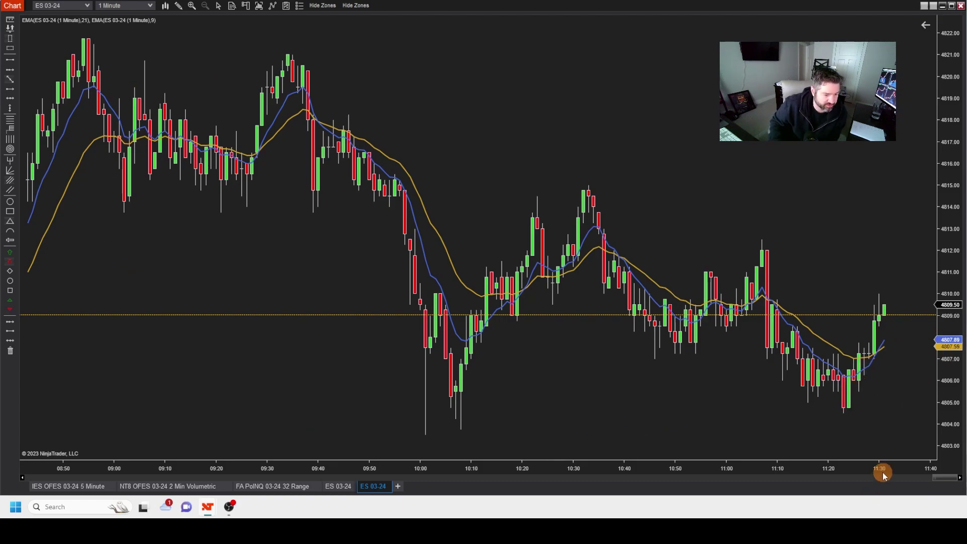
Widen the bars, stretch the price scale and pan to the latest ES bars.
{"action": "left_click_drag", "start_coordinate": [879, 468], "coordinate": [820, 459]}
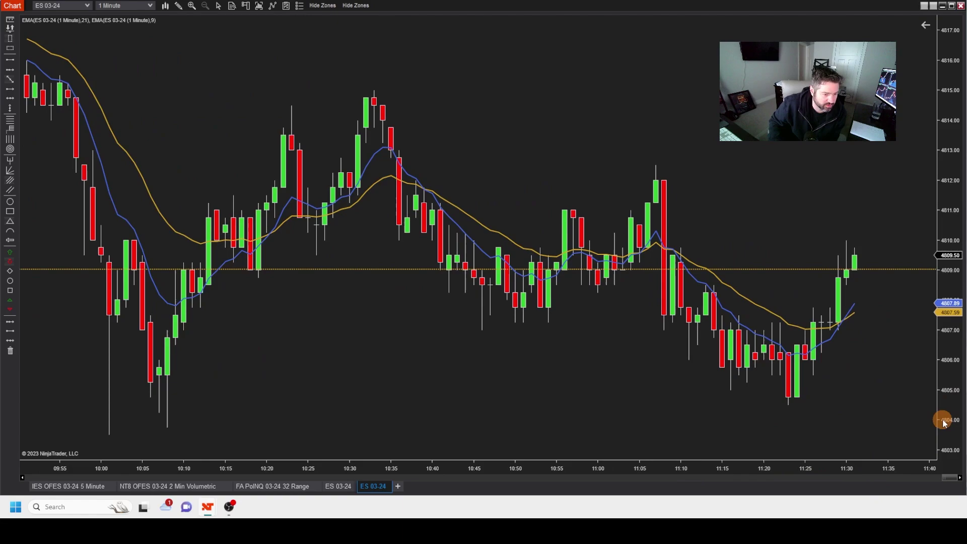
{"action": "left_click_drag", "start_coordinate": [943, 421], "coordinate": [945, 367]}
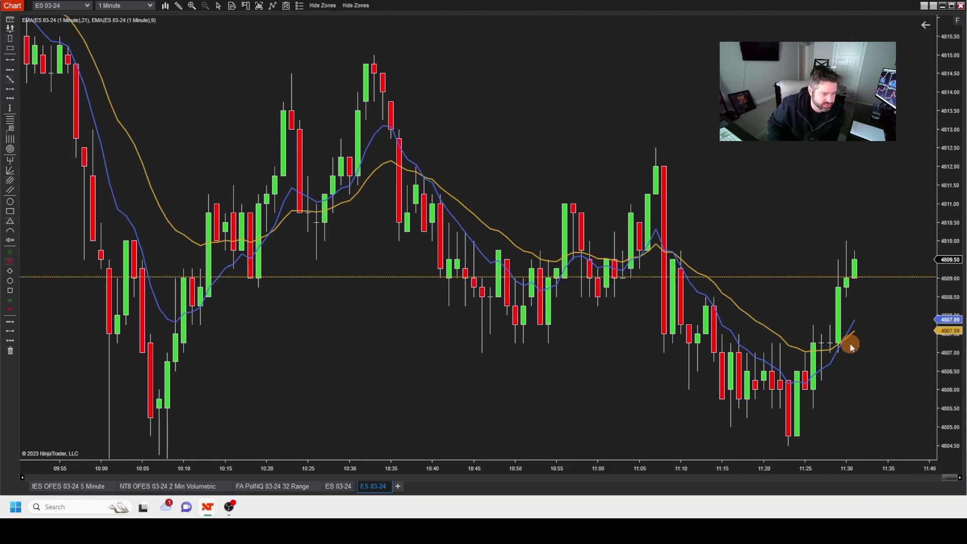
{"action": "scroll", "coordinate": [820, 340], "scroll_direction": "down", "scroll_amount": 4}
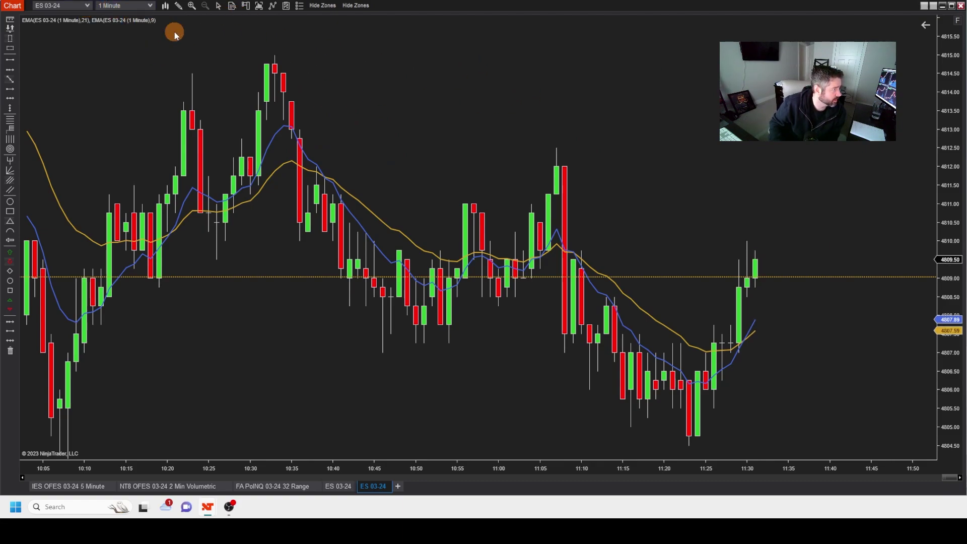
Delete the EMAs from the configured indicators and expand Ninjacators > SingleIndicators.
{"action": "left_click", "coordinate": [275, 7]}
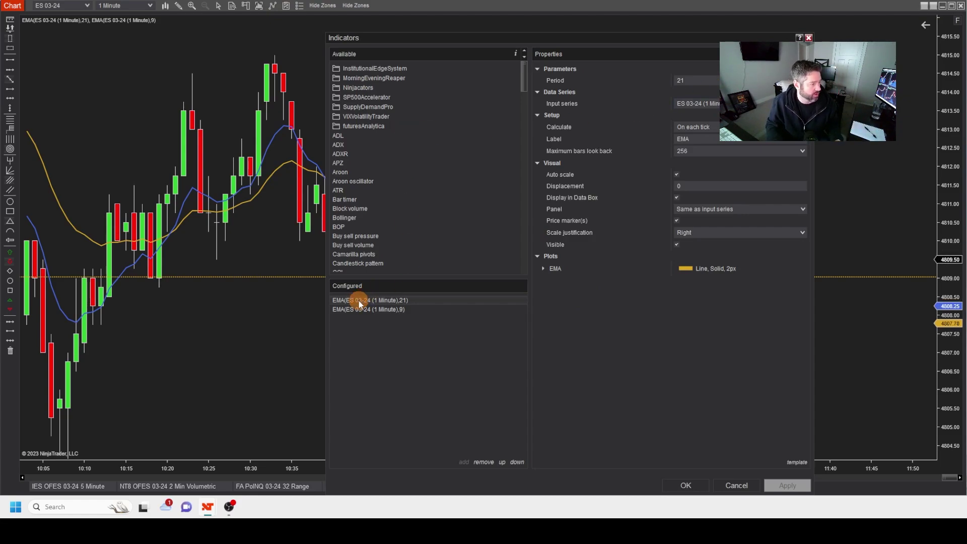
{"action": "key", "text": "Delete"}
{"action": "key", "text": "Delete"}
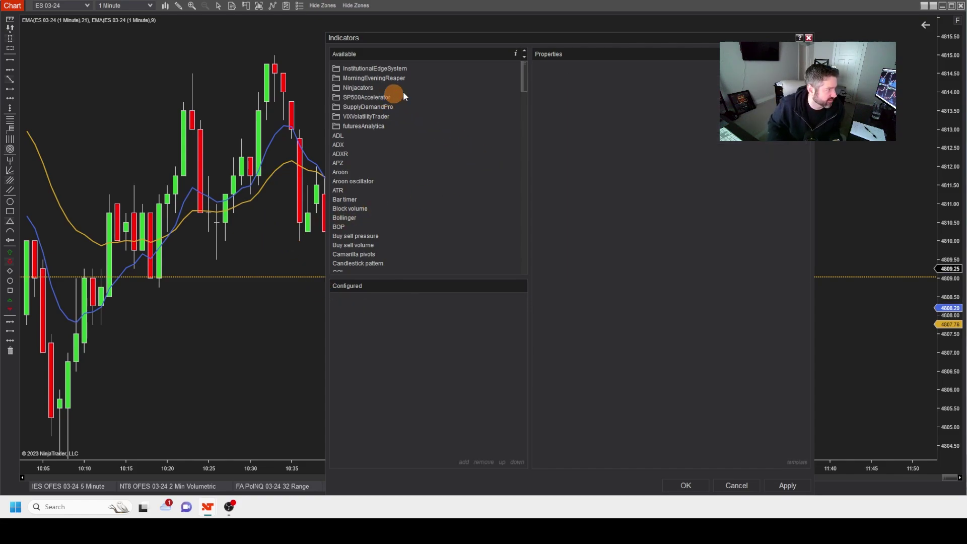
{"action": "left_click", "coordinate": [365, 88]}
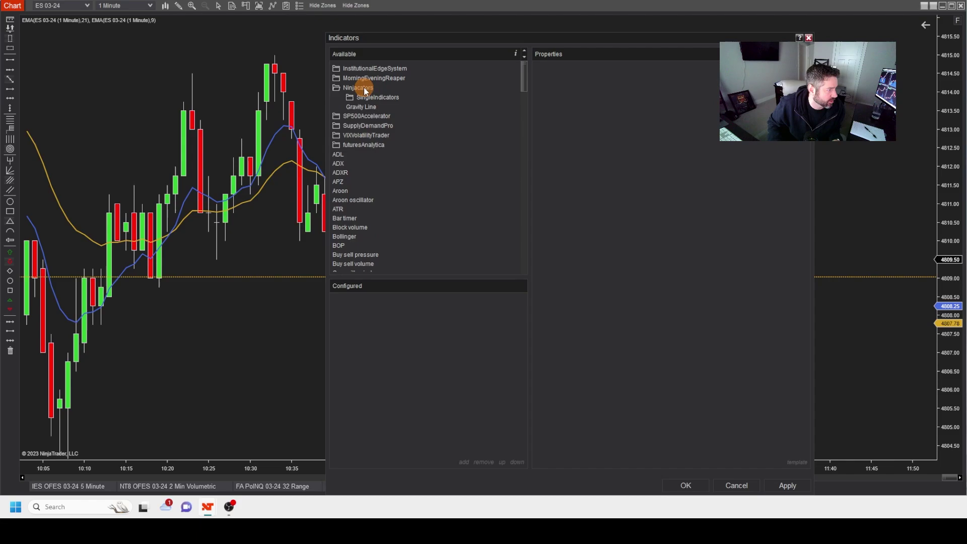
{"action": "left_click", "coordinate": [378, 98]}
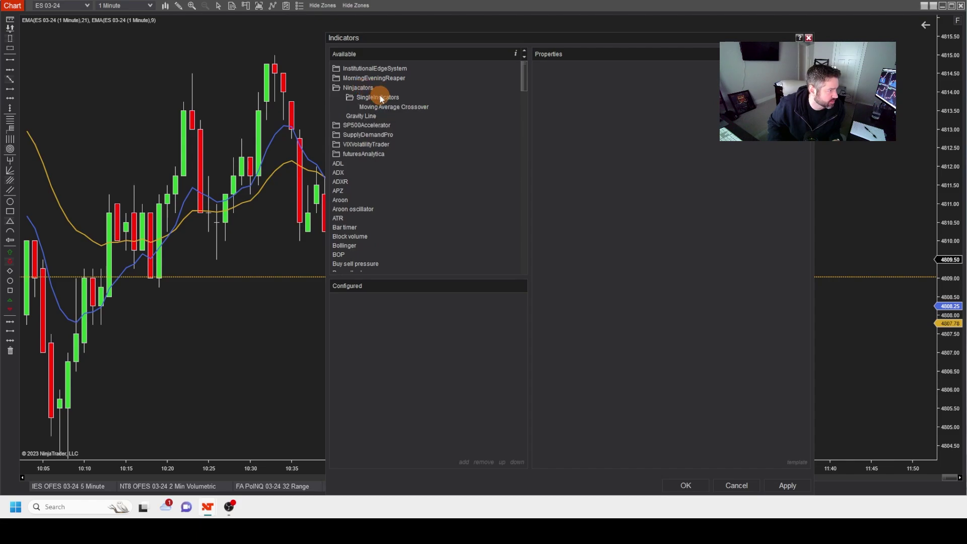
Add the Moving Average Crossover indicator and set its first average's period to 9.
{"action": "double_click", "coordinate": [408, 108]}
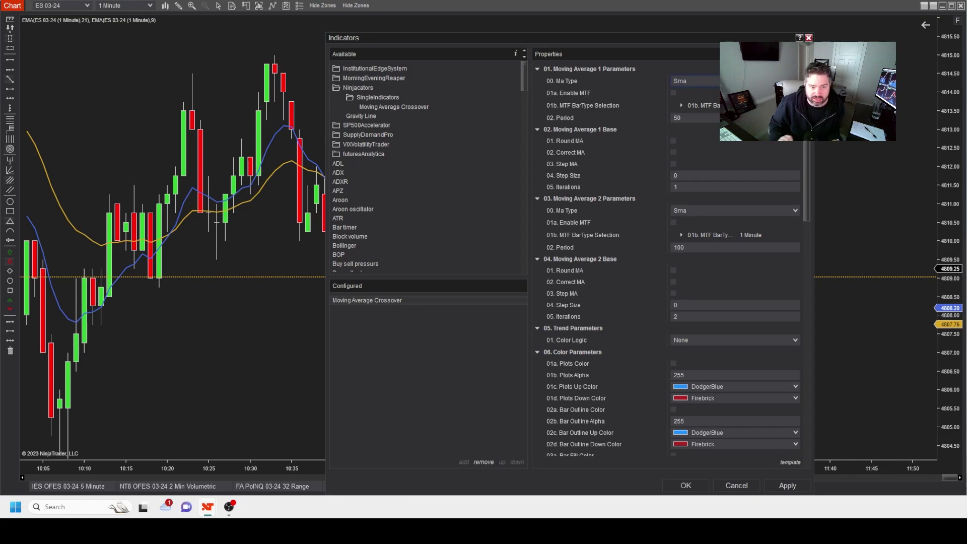
{"action": "left_click", "coordinate": [795, 80]}
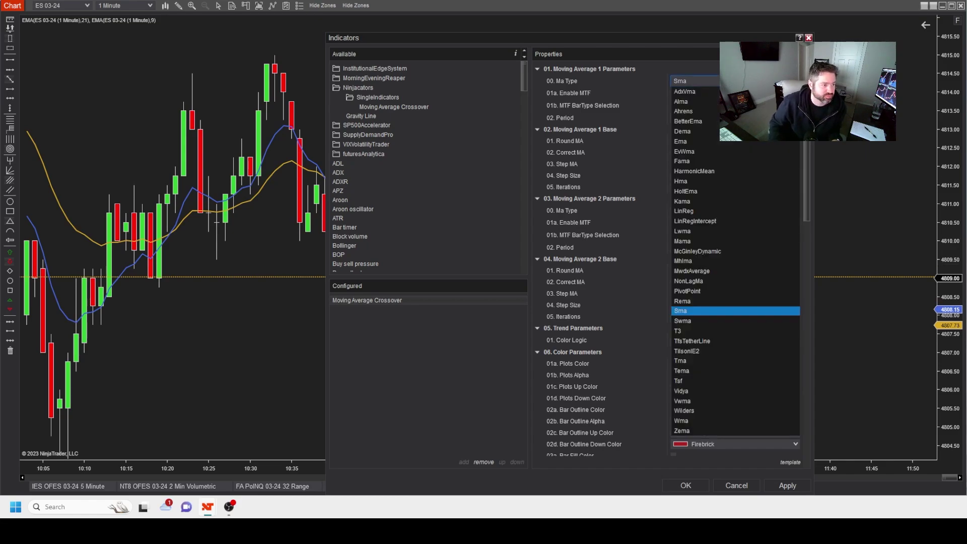
{"action": "left_click", "coordinate": [680, 142]}
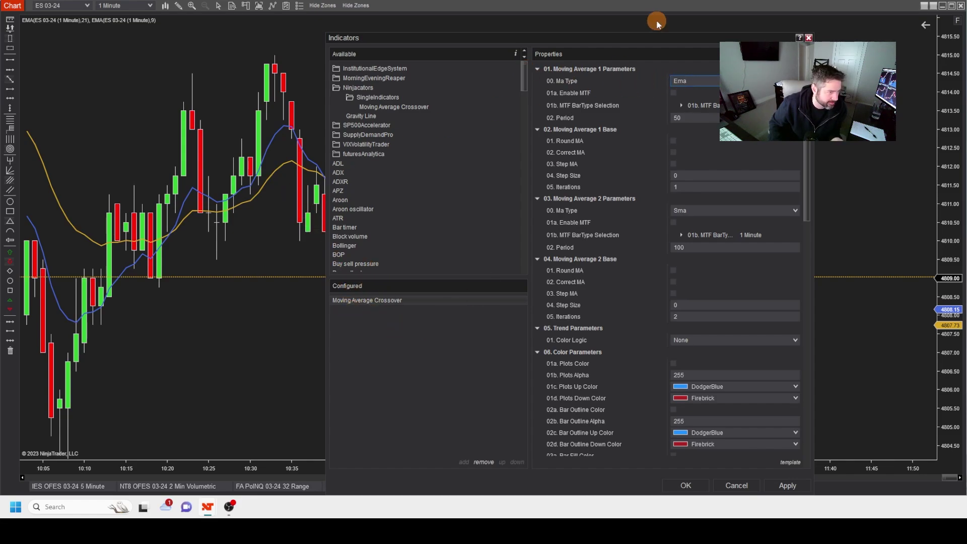
{"action": "left_click", "coordinate": [691, 118]}
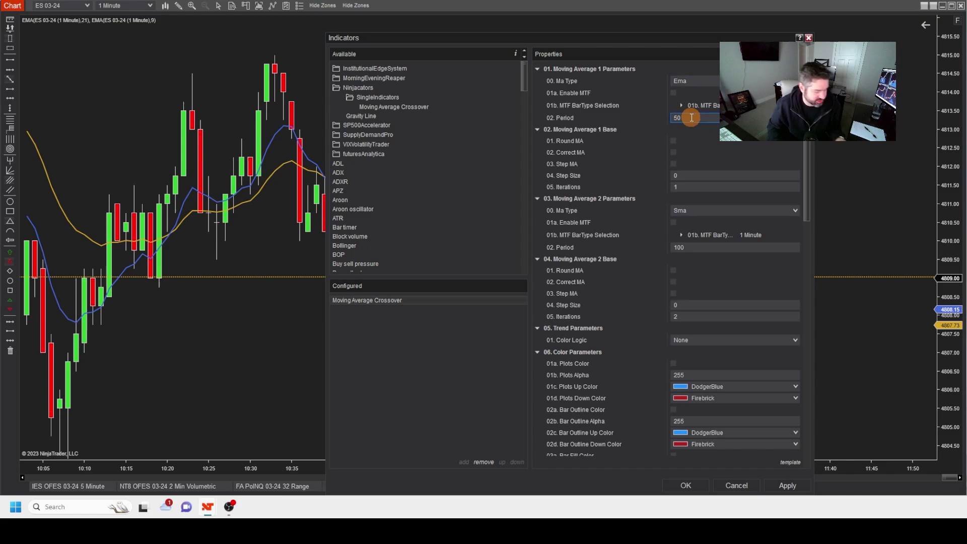
{"action": "type", "text": "9"}
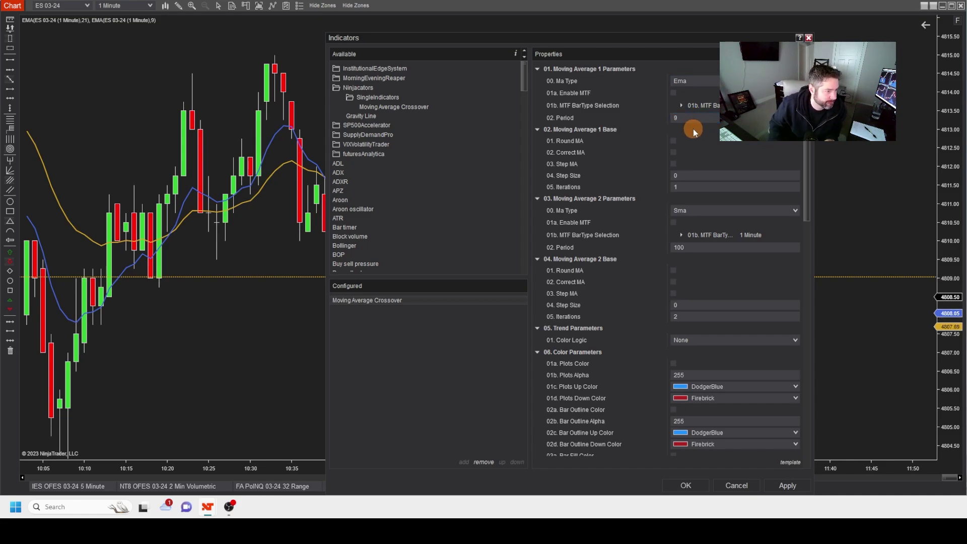
Make the crossover's second moving average an EMA with period 21.
{"action": "left_click", "coordinate": [710, 210]}
{"action": "left_click", "coordinate": [681, 221]}
{"action": "left_click", "coordinate": [689, 246]}
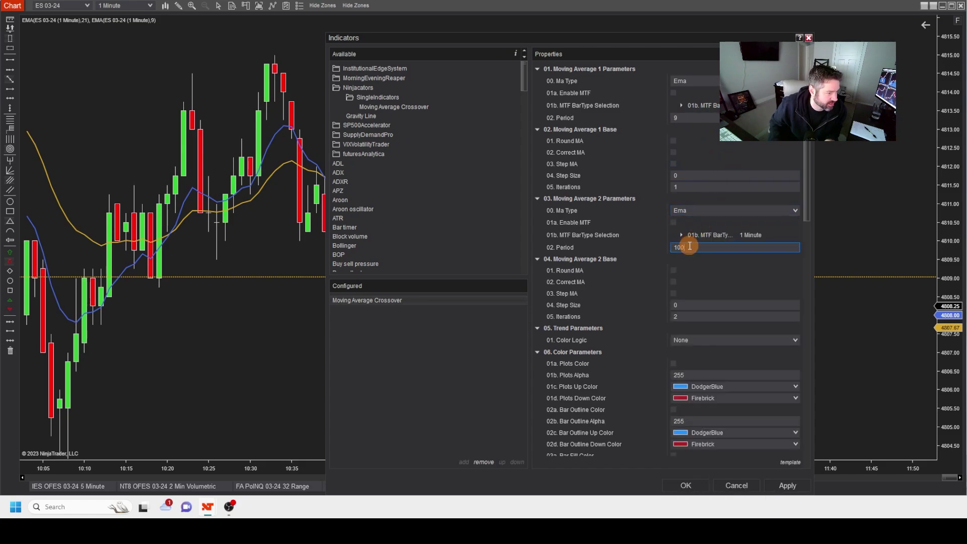
{"action": "type", "text": "21"}
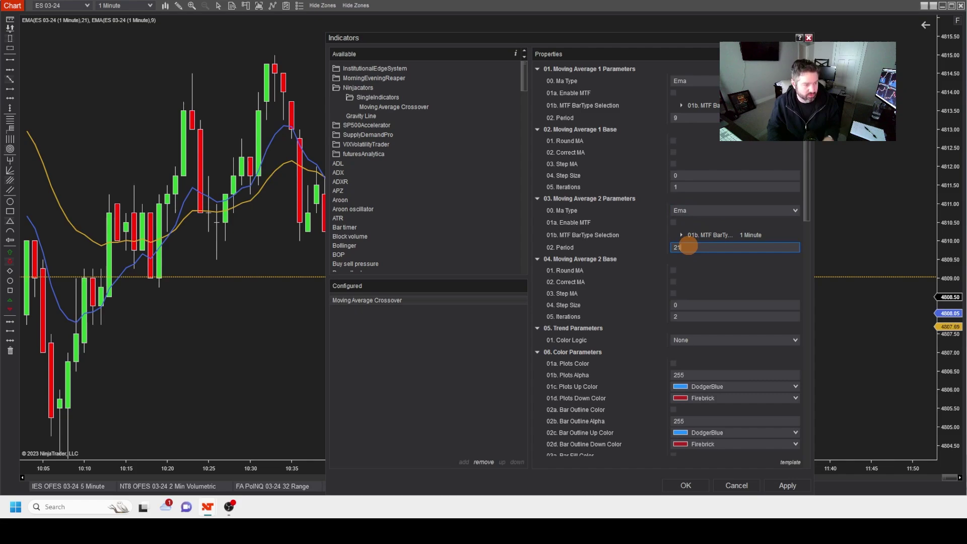
{"action": "left_click", "coordinate": [693, 259]}
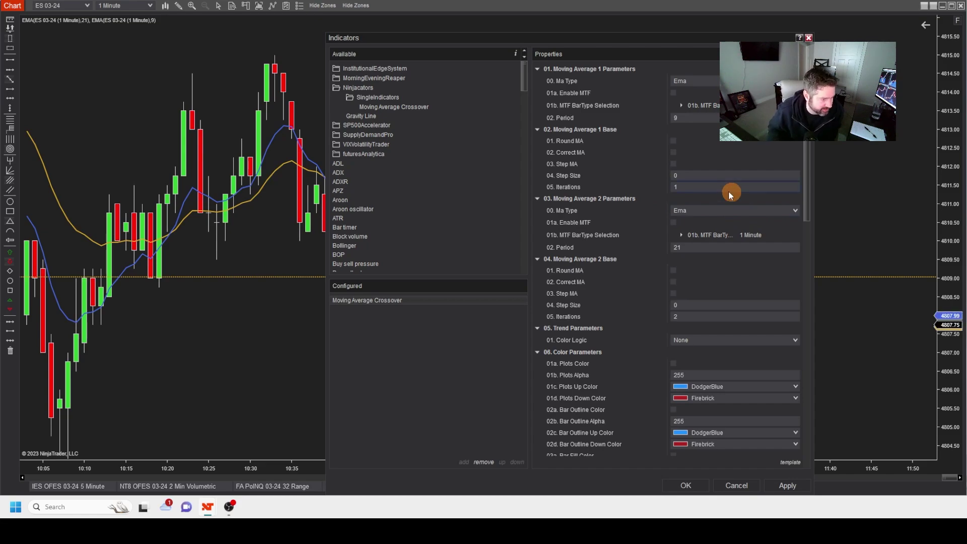
Set Trend Color Logic to Crossover, enable Plots Color, and apply the change.
{"action": "scroll", "coordinate": [722, 262], "scroll_direction": "down", "scroll_amount": 1}
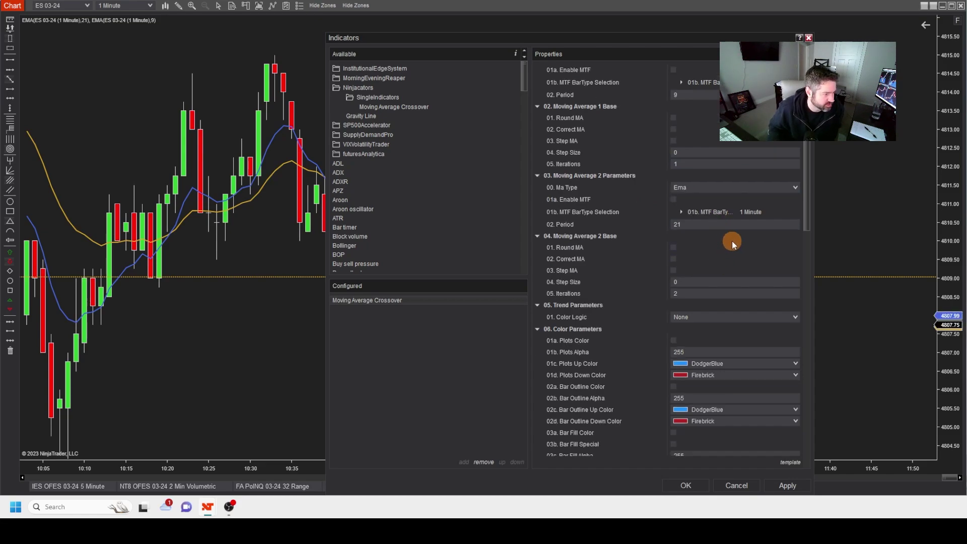
{"action": "scroll", "coordinate": [735, 242], "scroll_direction": "down", "scroll_amount": 1}
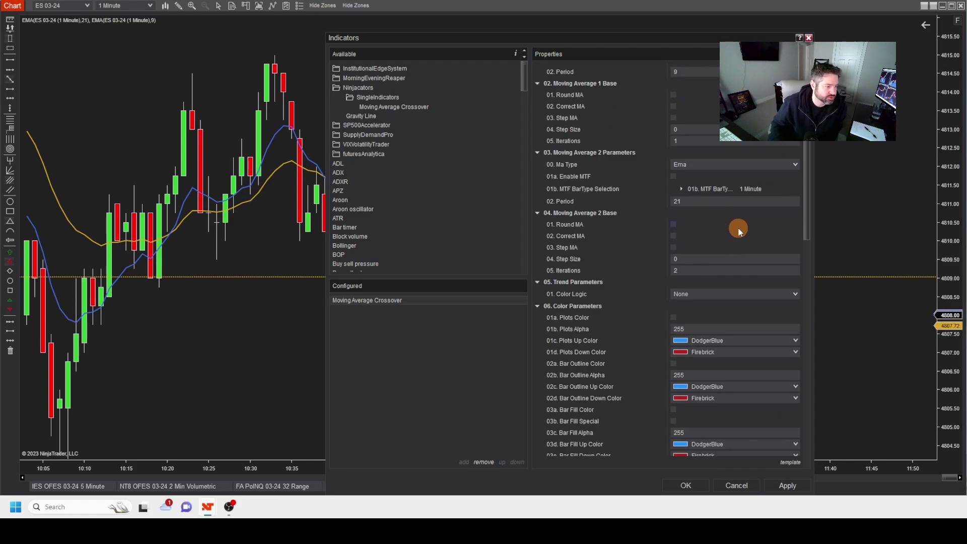
{"action": "left_click", "coordinate": [702, 296]}
{"action": "left_click", "coordinate": [690, 315]}
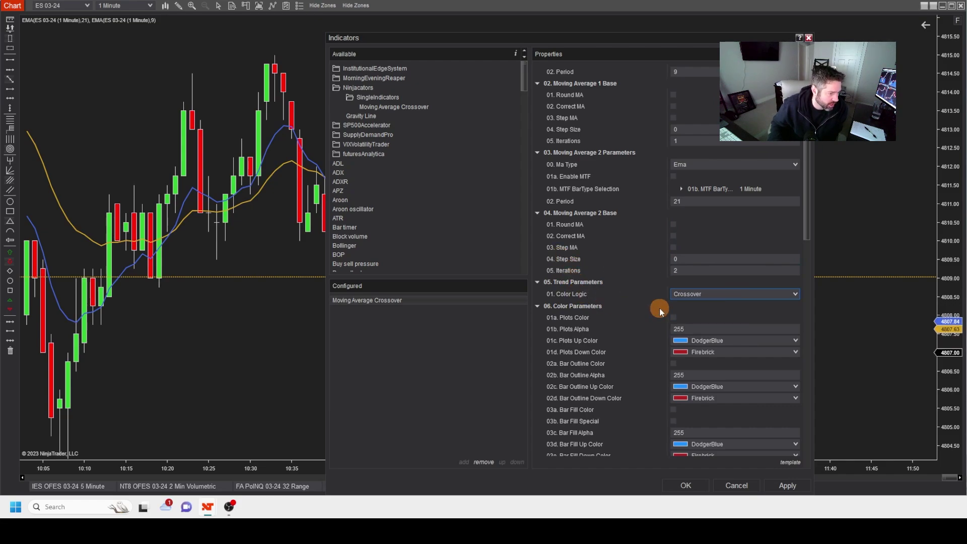
{"action": "left_click", "coordinate": [672, 318]}
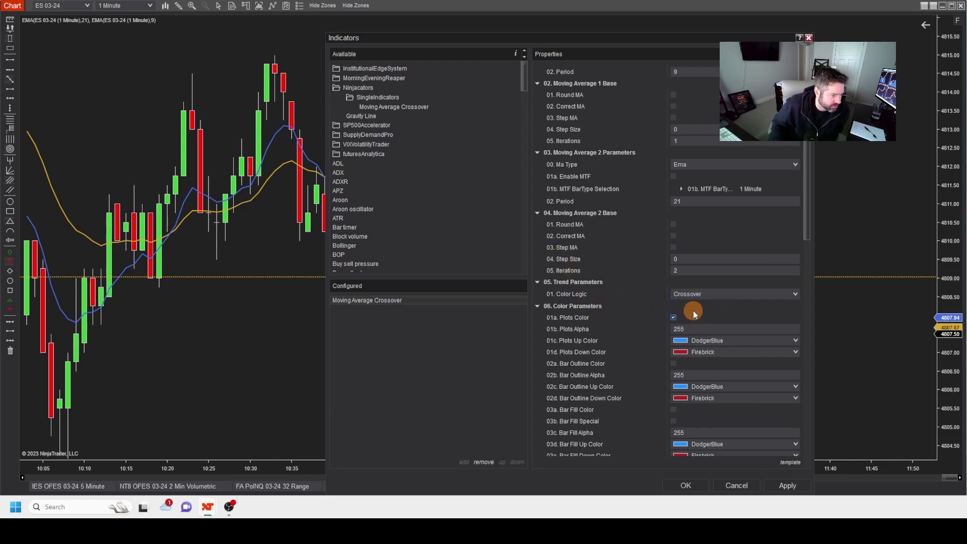
{"action": "scroll", "coordinate": [692, 310], "scroll_direction": "down", "scroll_amount": 2}
{"action": "scroll", "coordinate": [693, 310], "scroll_direction": "down", "scroll_amount": 5}
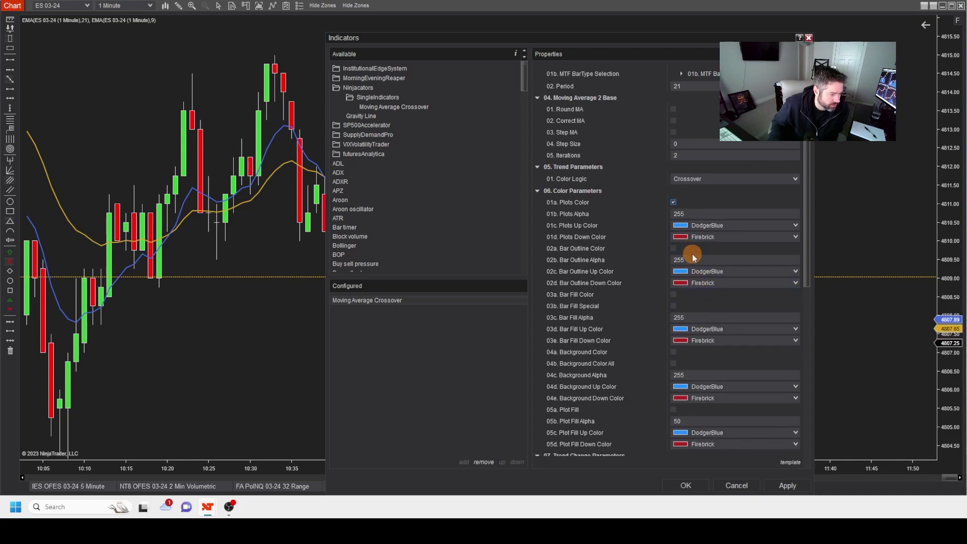
{"action": "scroll", "coordinate": [693, 259], "scroll_direction": "down", "scroll_amount": 2}
{"action": "scroll", "coordinate": [691, 262], "scroll_direction": "down", "scroll_amount": 4}
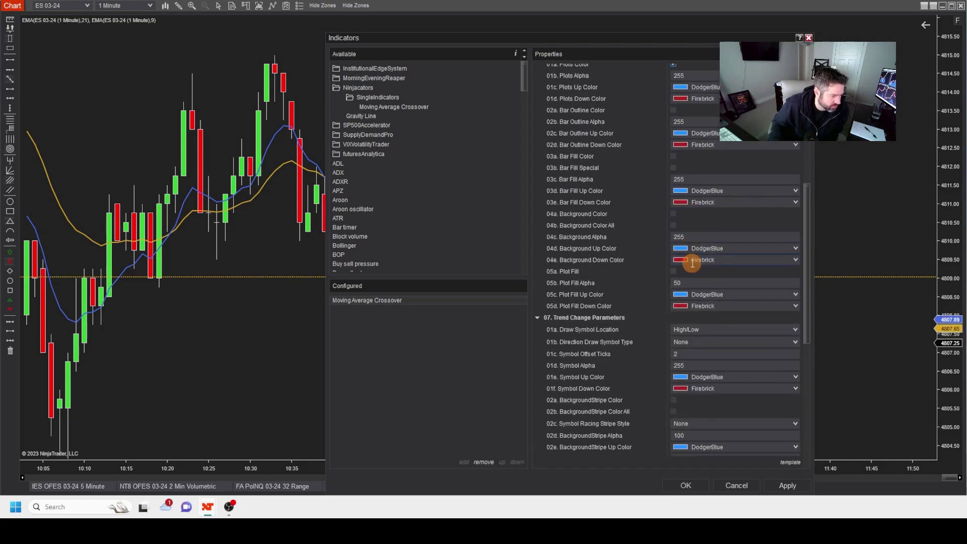
{"action": "scroll", "coordinate": [693, 268], "scroll_direction": "down", "scroll_amount": 4}
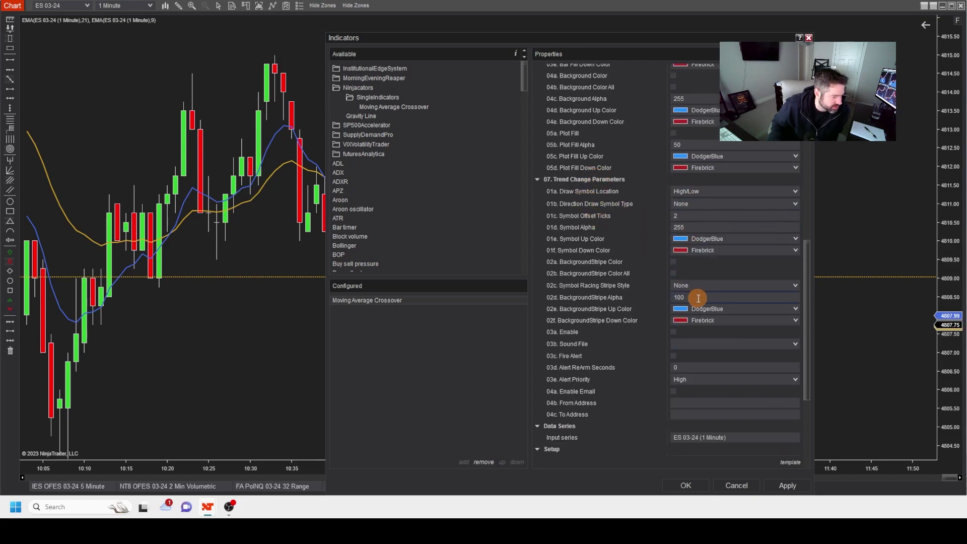
{"action": "scroll", "coordinate": [695, 298], "scroll_direction": "down", "scroll_amount": 3}
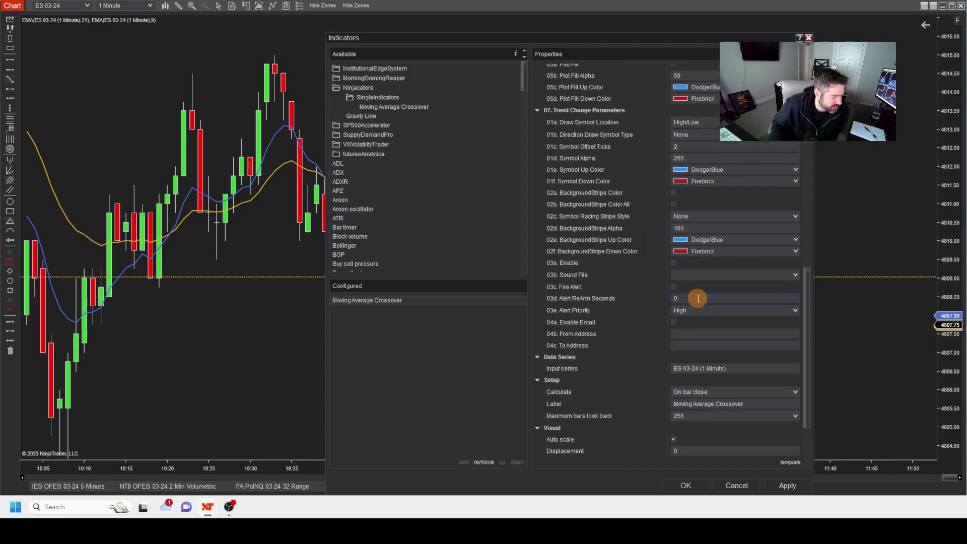
{"action": "left_click", "coordinate": [785, 484]}
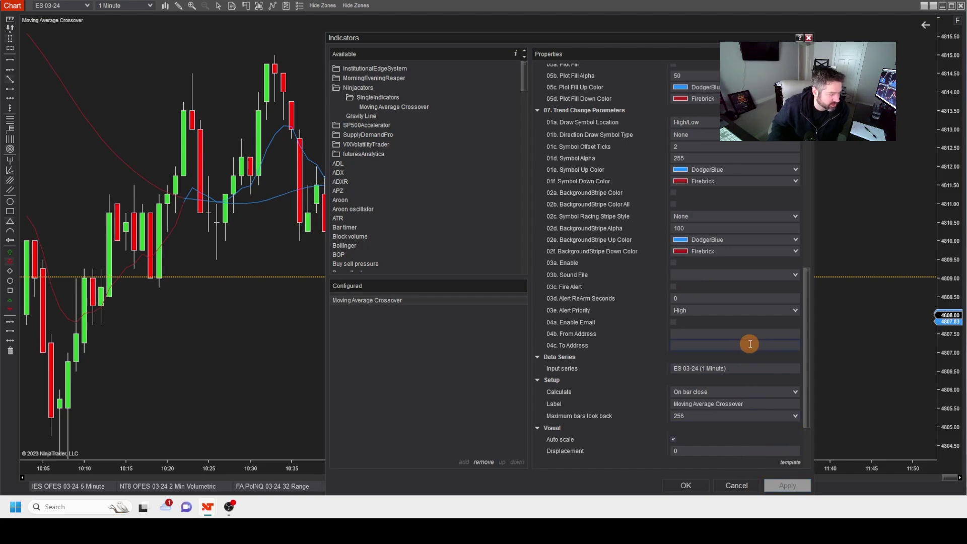
Enable 05a. Plot Fill and apply it to shade DodgerBlue and Firebrick bands between the averages.
{"action": "scroll", "coordinate": [728, 326], "scroll_direction": "up", "scroll_amount": 10}
{"action": "scroll", "coordinate": [727, 328], "scroll_direction": "up", "scroll_amount": 4}
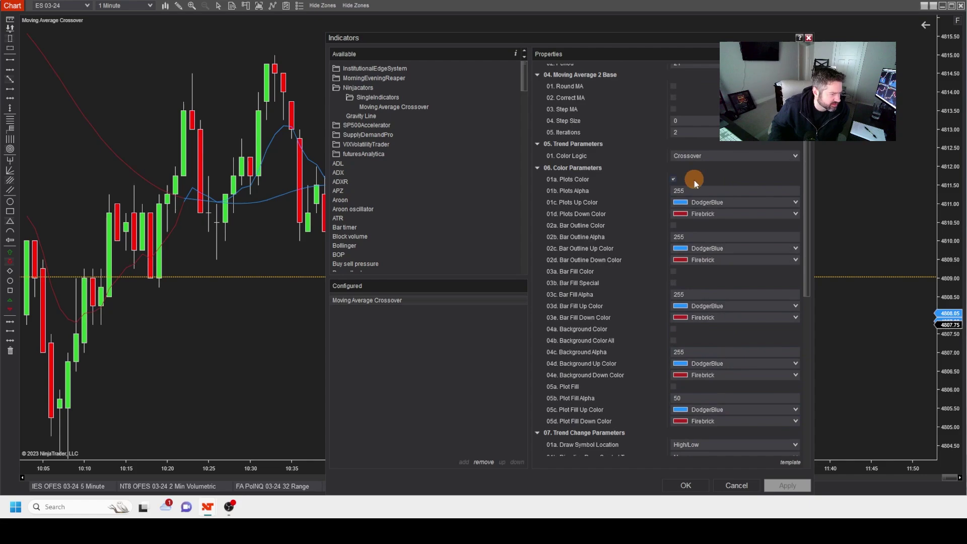
{"action": "scroll", "coordinate": [699, 233], "scroll_direction": "down", "scroll_amount": 1}
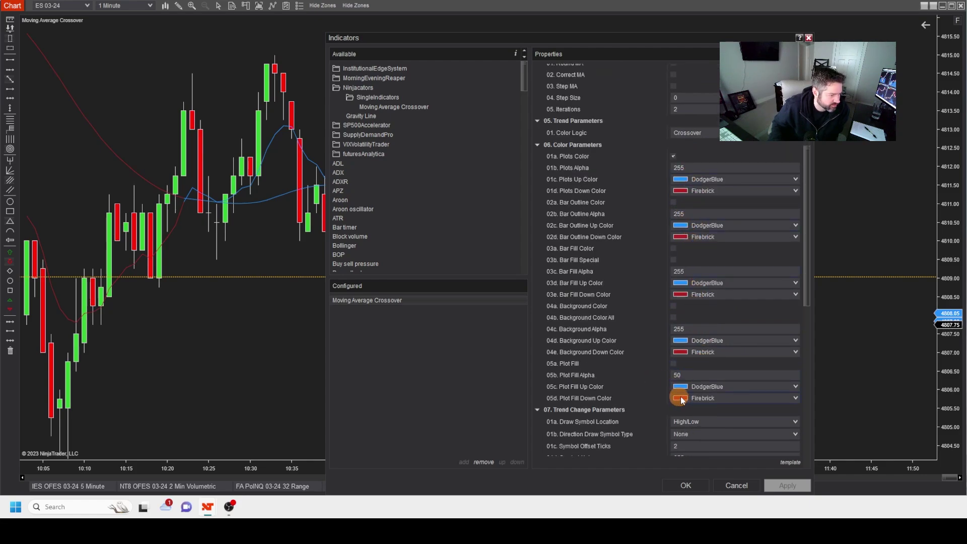
{"action": "left_click", "coordinate": [674, 363]}
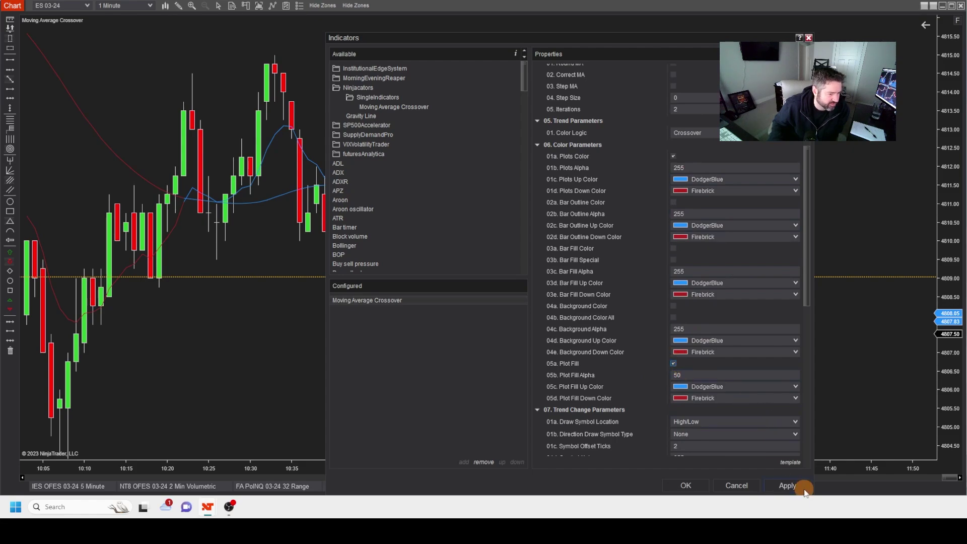
{"action": "left_click", "coordinate": [788, 484]}
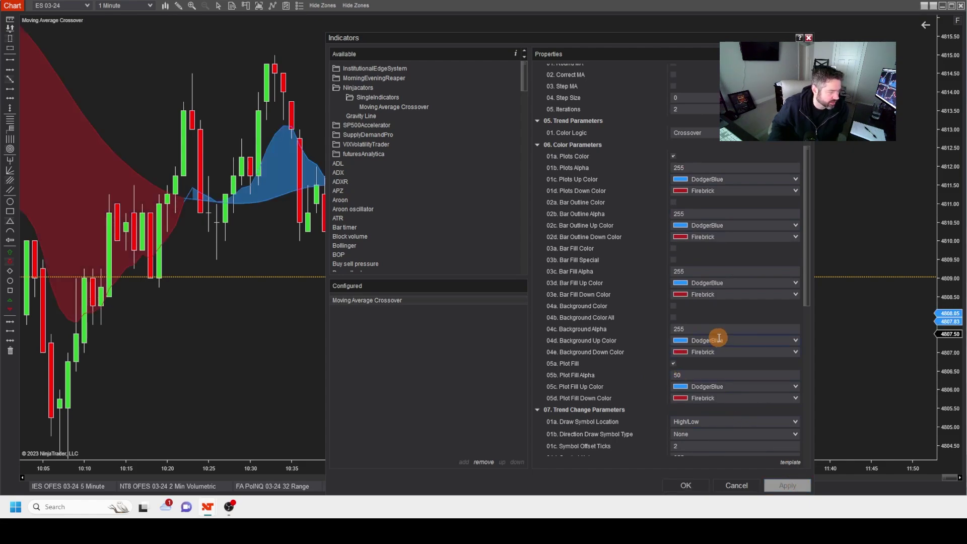
Confirm the indicator settings with OK, then compress the bars and reset the price scaling.
{"action": "left_click", "coordinate": [687, 486]}
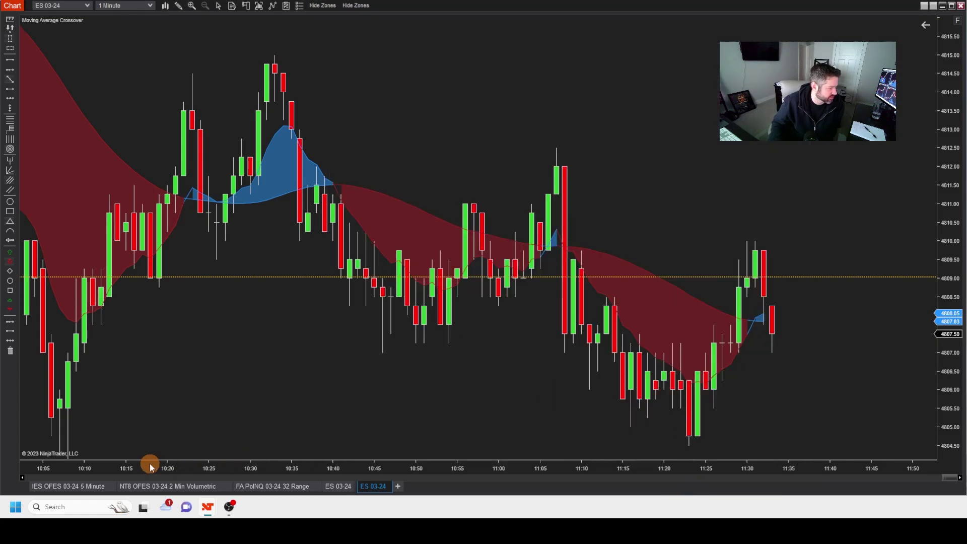
{"action": "left_click_drag", "start_coordinate": [123, 468], "coordinate": [209, 468]}
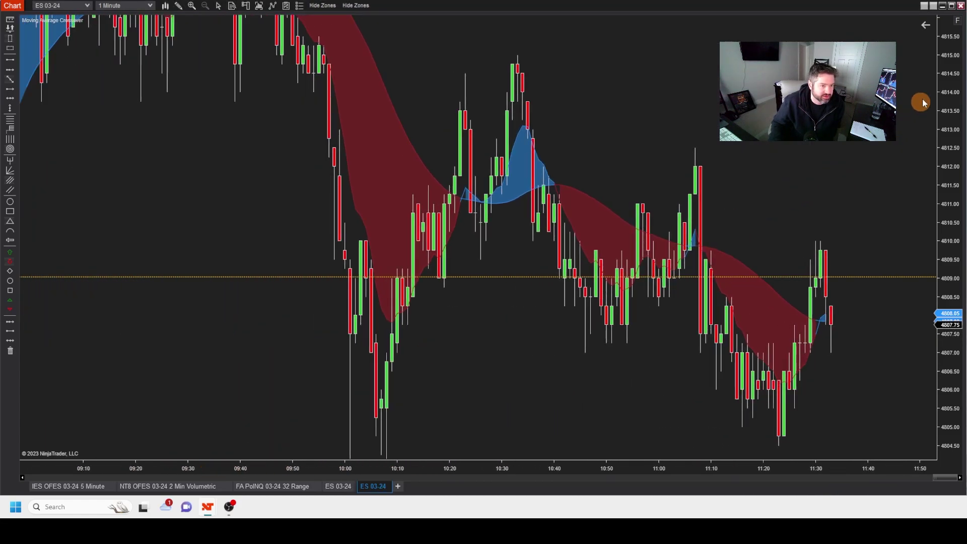
{"action": "left_click_drag", "start_coordinate": [950, 65], "coordinate": [934, 161]}
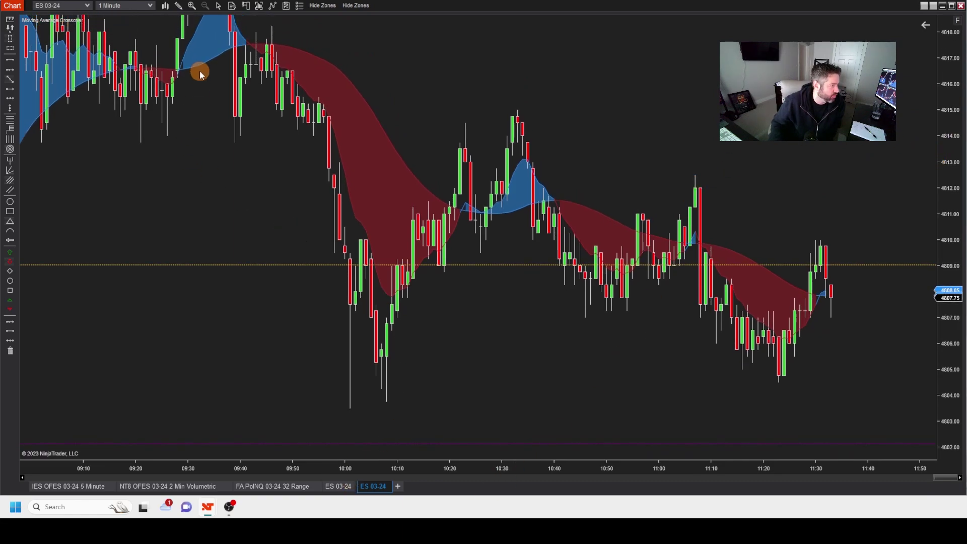
{"action": "left_click", "coordinate": [957, 20]}
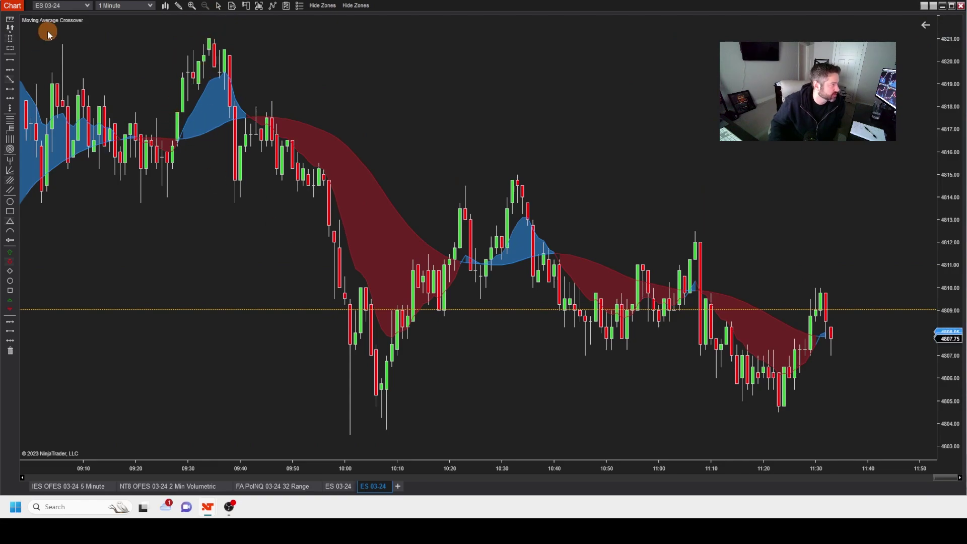
{"action": "left_click", "coordinate": [151, 6]}
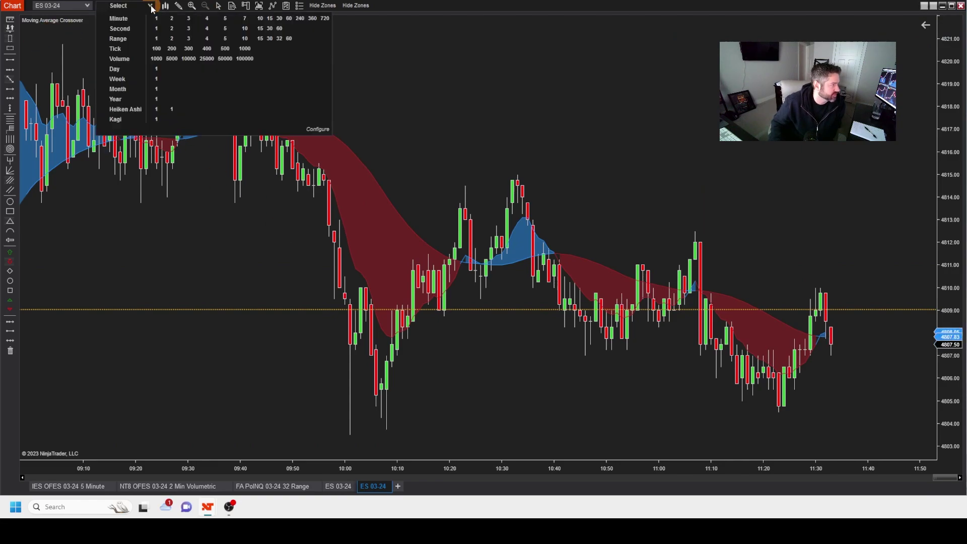
Switch the ES 03-24 chart to 5-minute bars and scroll to review the crossover bands.
{"action": "left_click", "coordinate": [224, 20]}
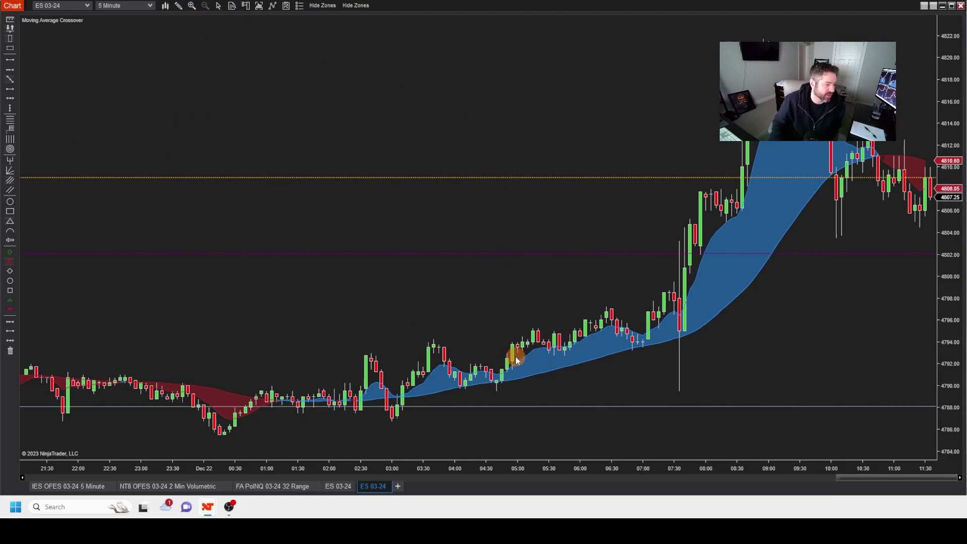
{"action": "scroll", "coordinate": [516, 360], "scroll_direction": "down", "scroll_amount": 2}
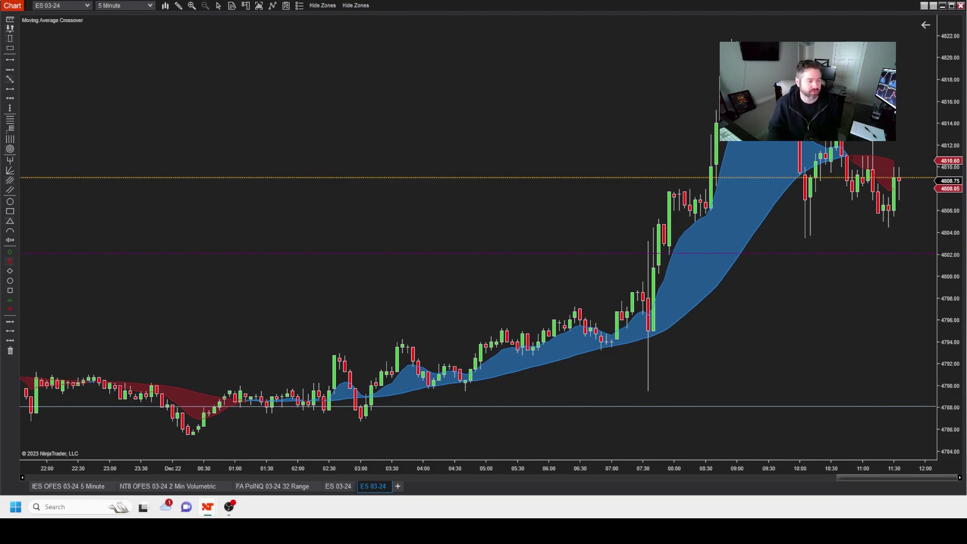
{"action": "scroll", "coordinate": [476, 255], "scroll_direction": "down", "scroll_amount": 3}
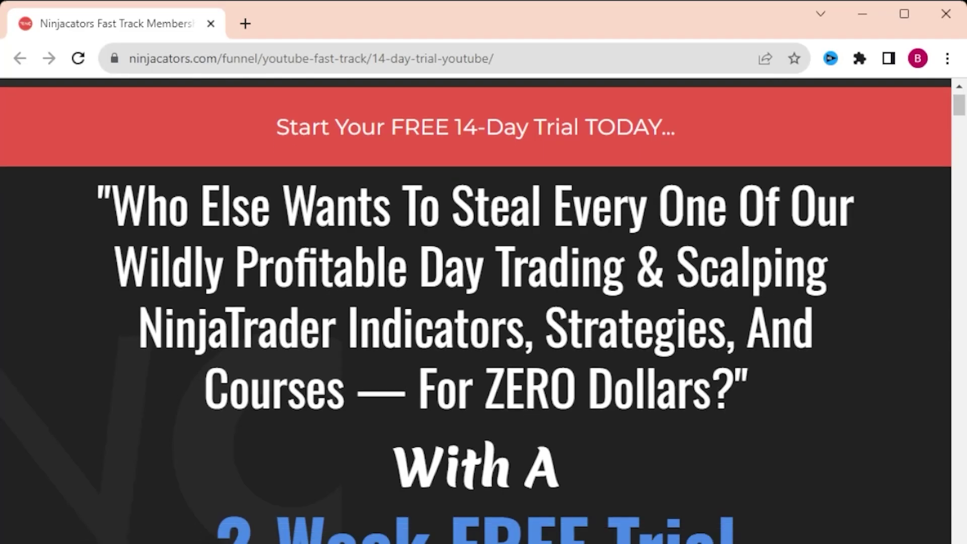
{"action": "scroll", "coordinate": [476, 277], "scroll_direction": "down", "scroll_amount": 5}
Scroll the Ninjacators FAST TRACK trial page past the video and Start Trial button.
{"action": "scroll", "coordinate": [475, 302], "scroll_direction": "down", "scroll_amount": 10}
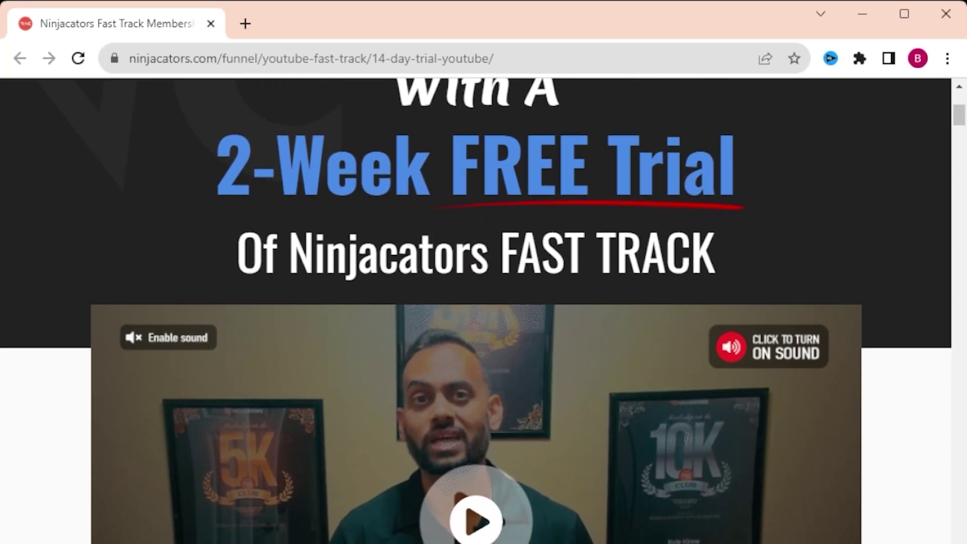
{"action": "scroll", "coordinate": [475, 302], "scroll_direction": "down", "scroll_amount": 10}
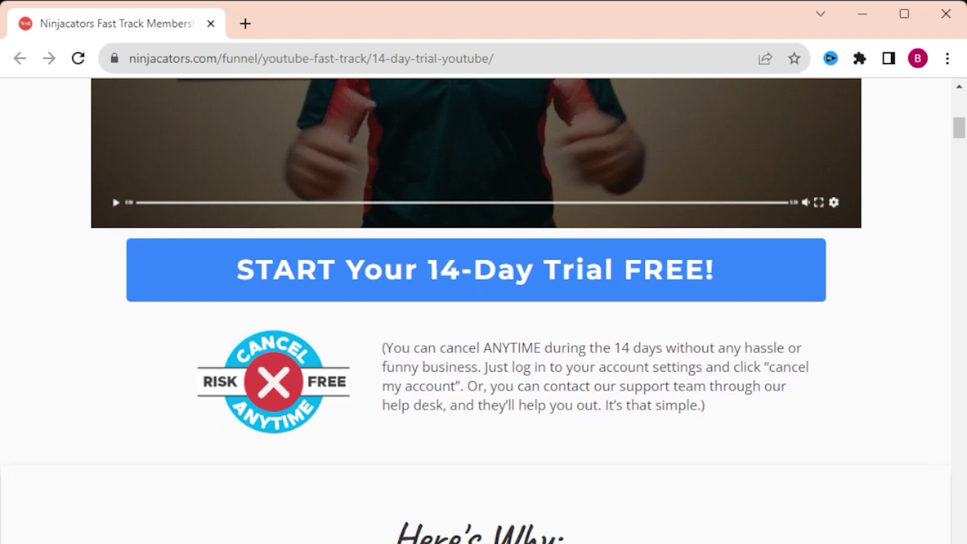
{"action": "scroll", "coordinate": [475, 302], "scroll_direction": "down", "scroll_amount": 10}
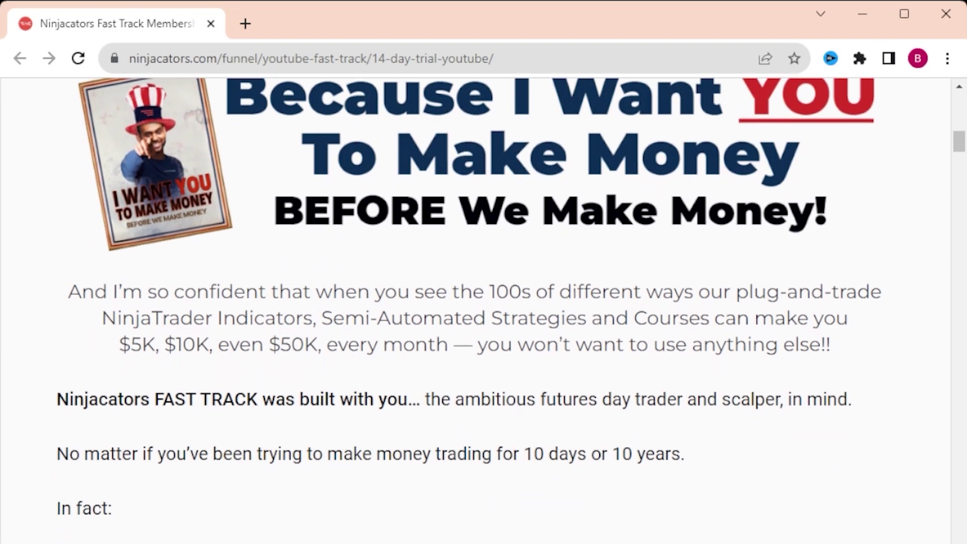